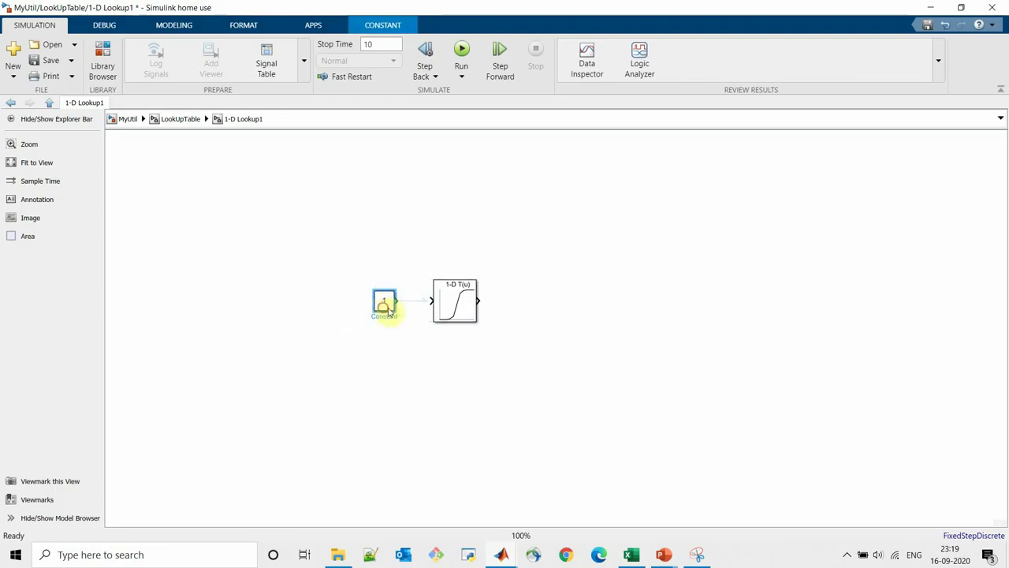
Step: Add a Display block after the 1-D Lookup Table and connect the Constant to its input and the Display to its output
{"action": "left_click", "coordinate": [553, 303]}
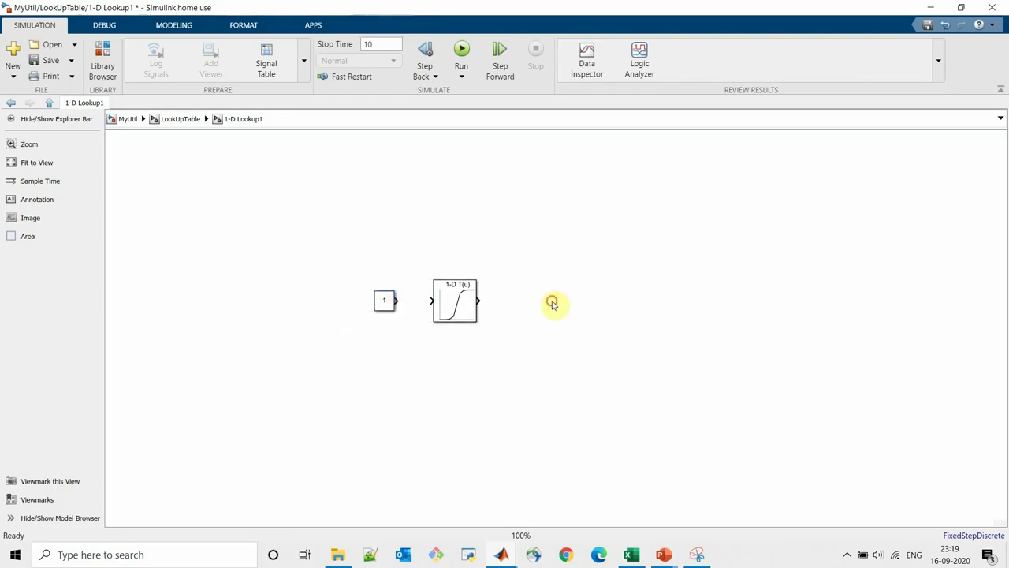
{"action": "type", "text": "dis"}
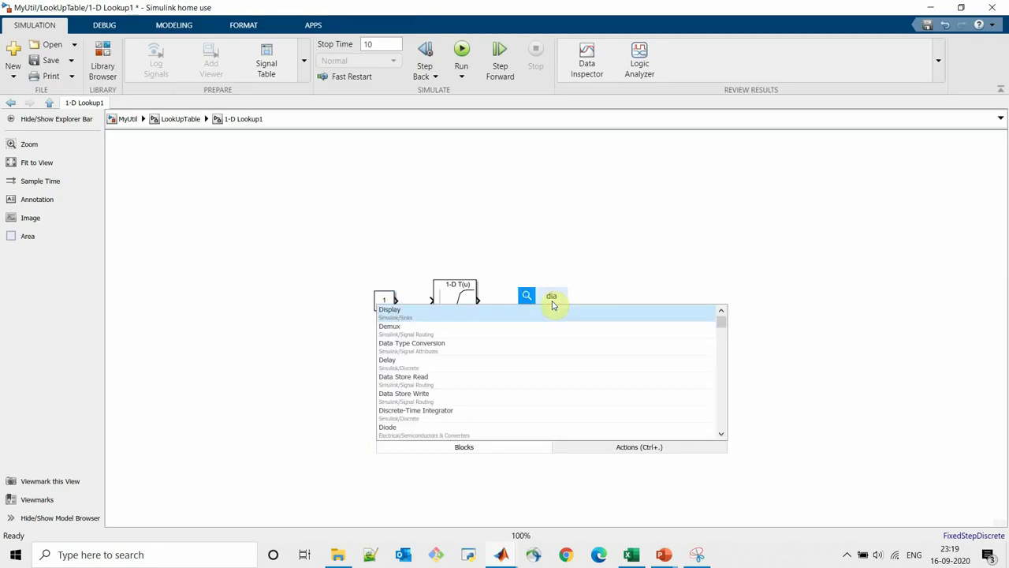
{"action": "type", "text": "pla"}
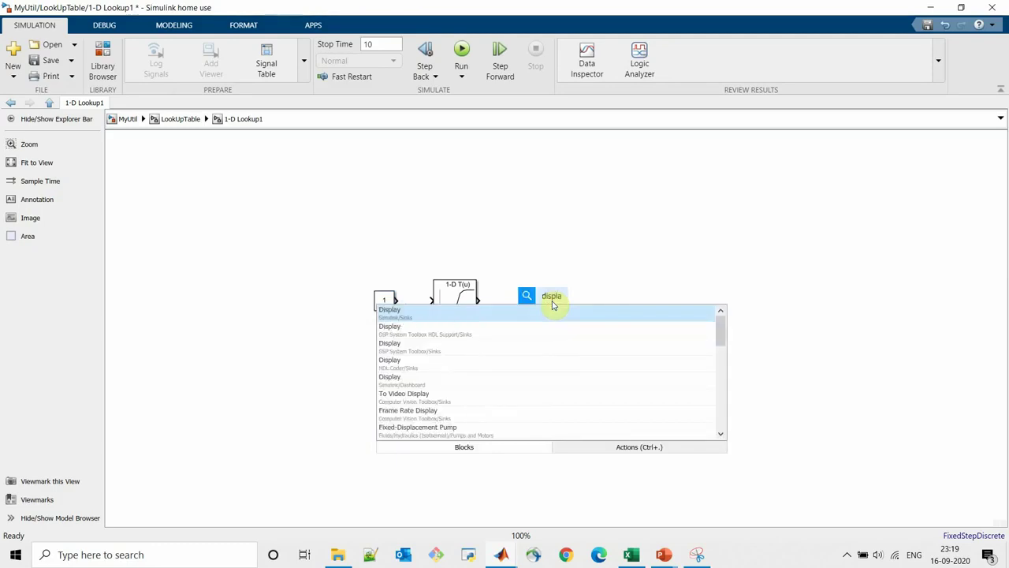
{"action": "left_click", "coordinate": [530, 317]}
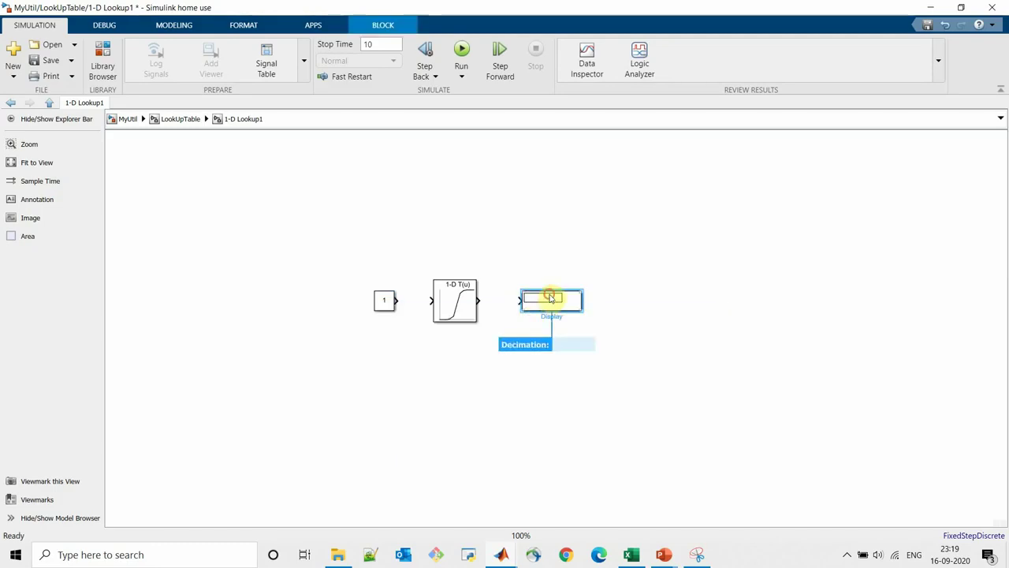
{"action": "left_click_drag", "start_coordinate": [551, 297], "coordinate": [592, 299]}
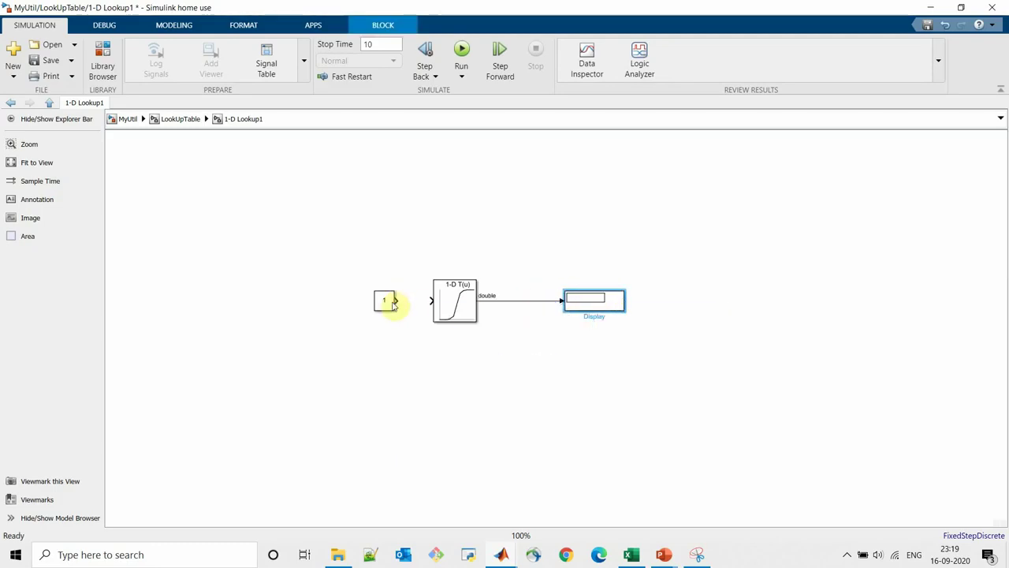
{"action": "left_click_drag", "start_coordinate": [392, 304], "coordinate": [358, 304]}
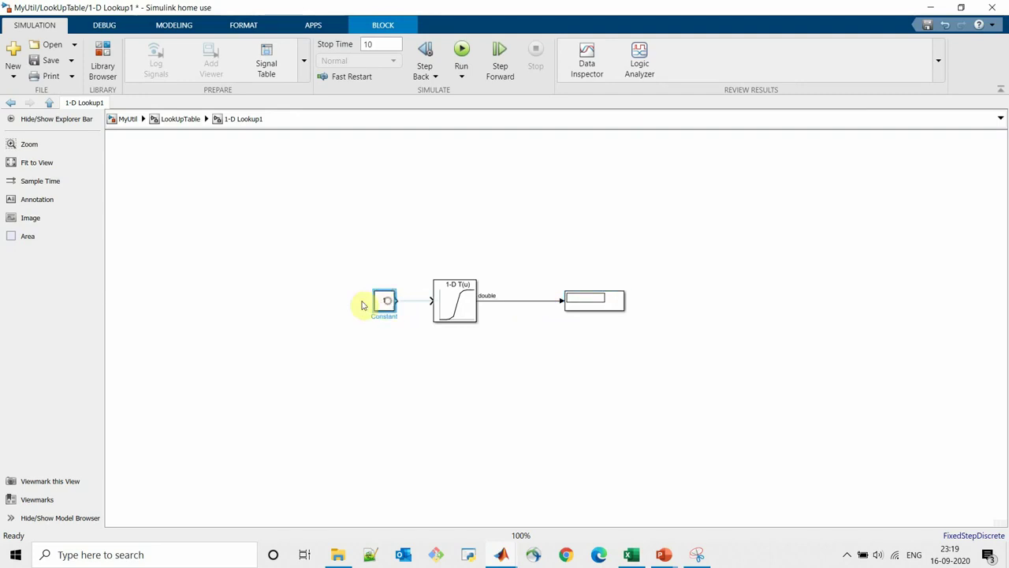
{"action": "left_click", "coordinate": [457, 307]}
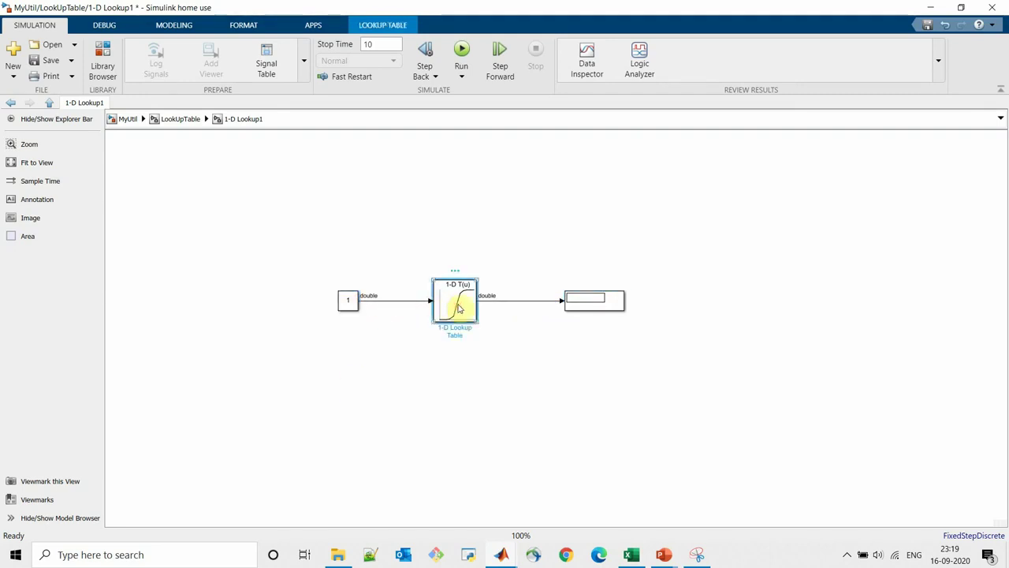
{"action": "double_click", "coordinate": [457, 307]}
{"action": "left_click_drag", "start_coordinate": [659, 140], "coordinate": [417, 140]}
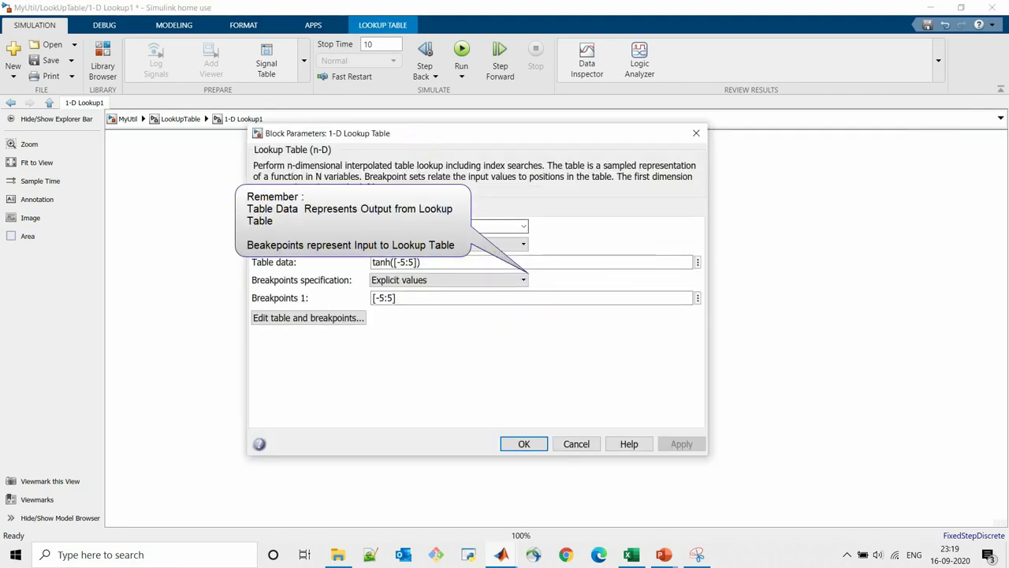
{"action": "triple_click", "coordinate": [455, 262]}
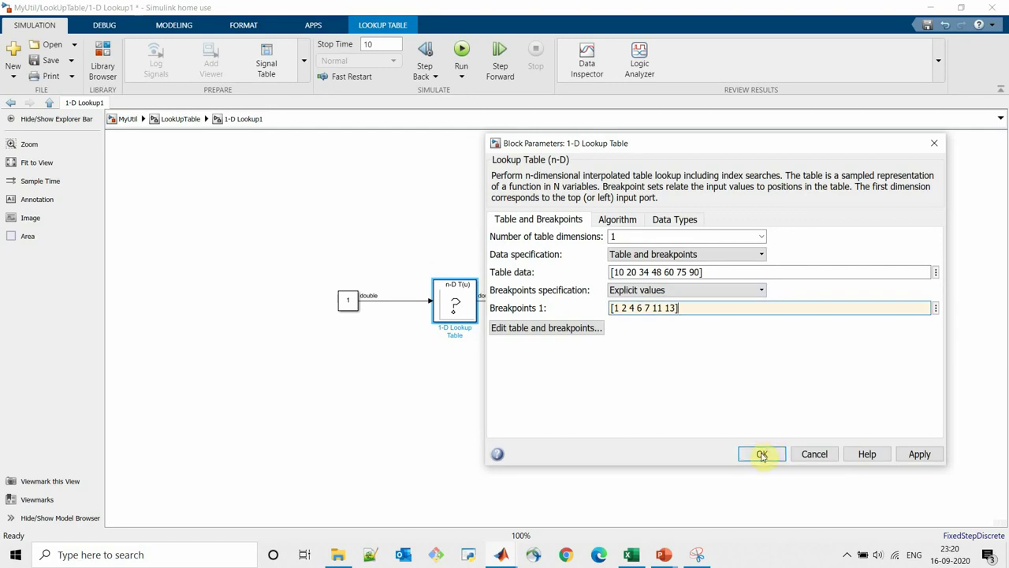
{"action": "left_click", "coordinate": [917, 454]}
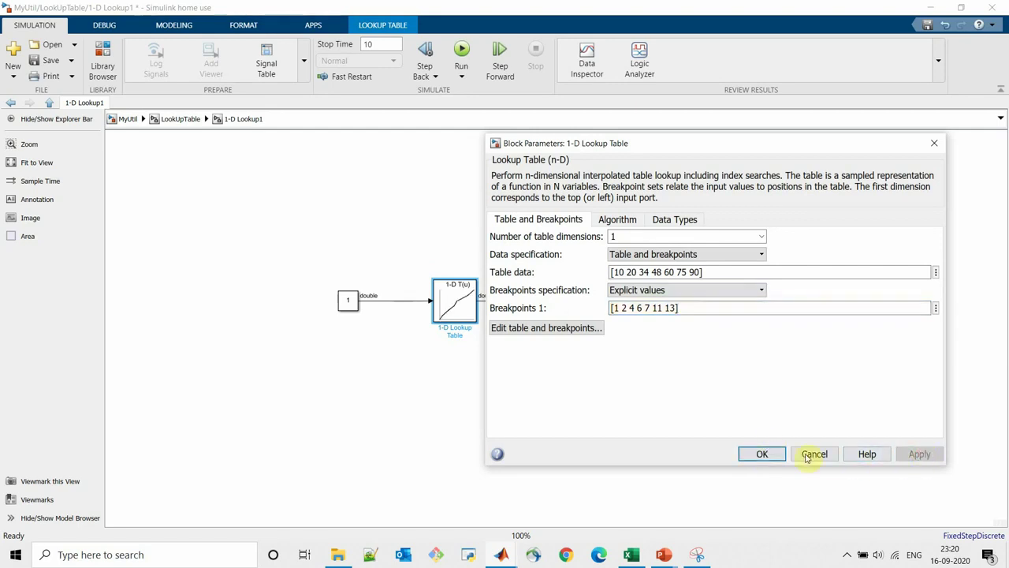
{"action": "left_click", "coordinate": [762, 453]}
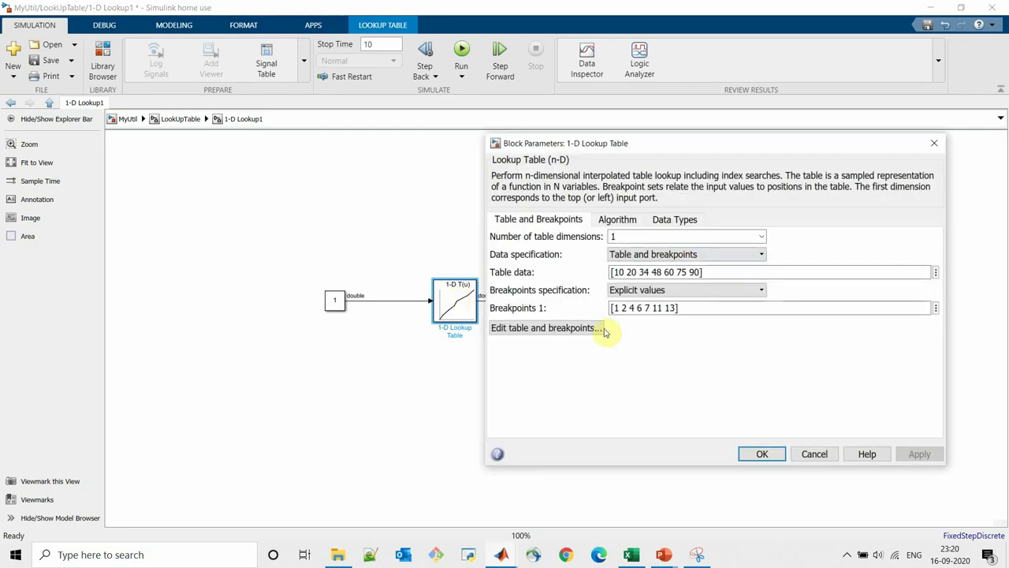
Step: Compare the breakpoints with their corresponding table data values in the 1-D Lookup Table parameters and close them
{"action": "left_click", "coordinate": [620, 308]}
{"action": "left_click", "coordinate": [615, 272]}
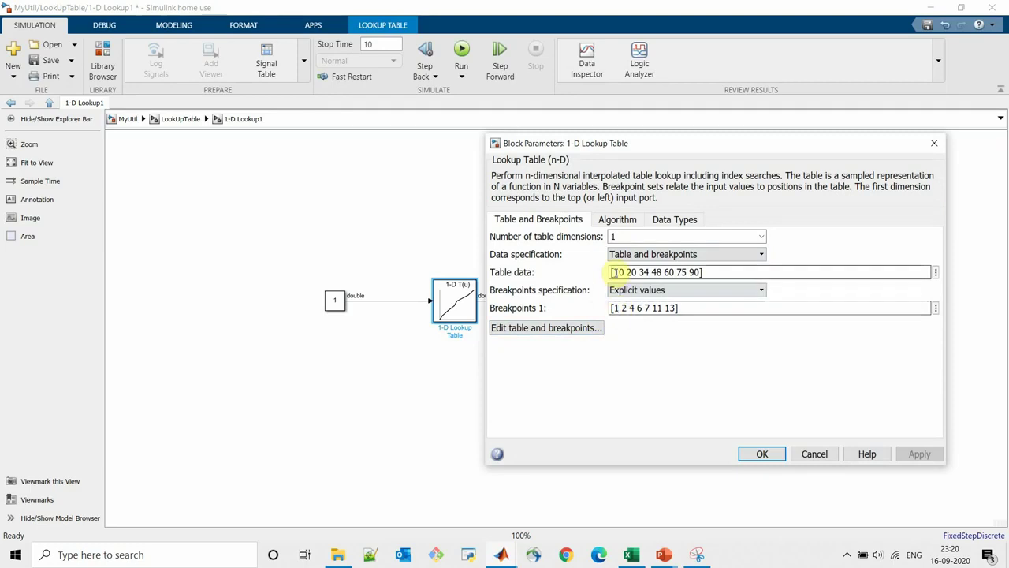
{"action": "left_click", "coordinate": [628, 308]}
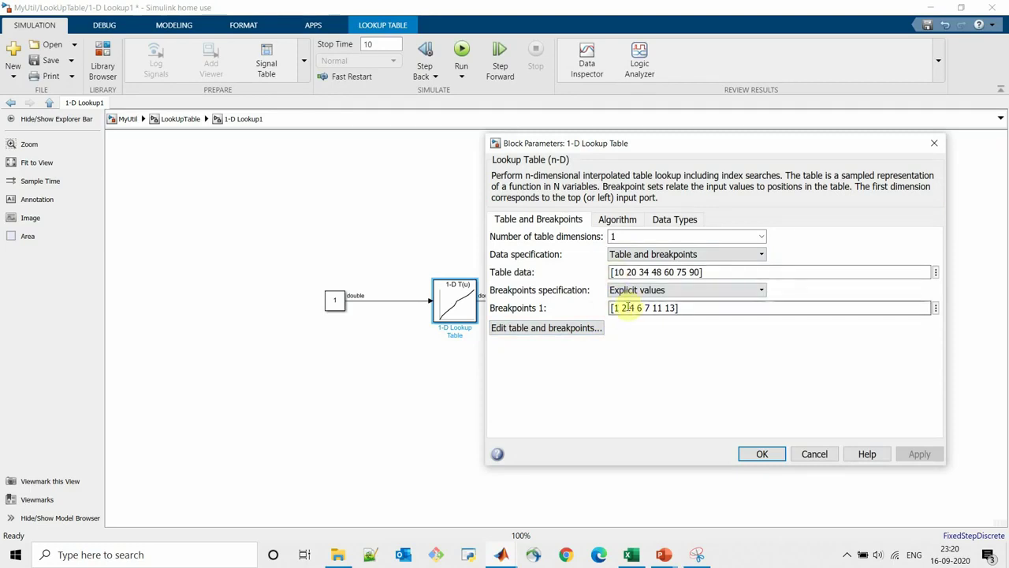
{"action": "left_click", "coordinate": [631, 271]}
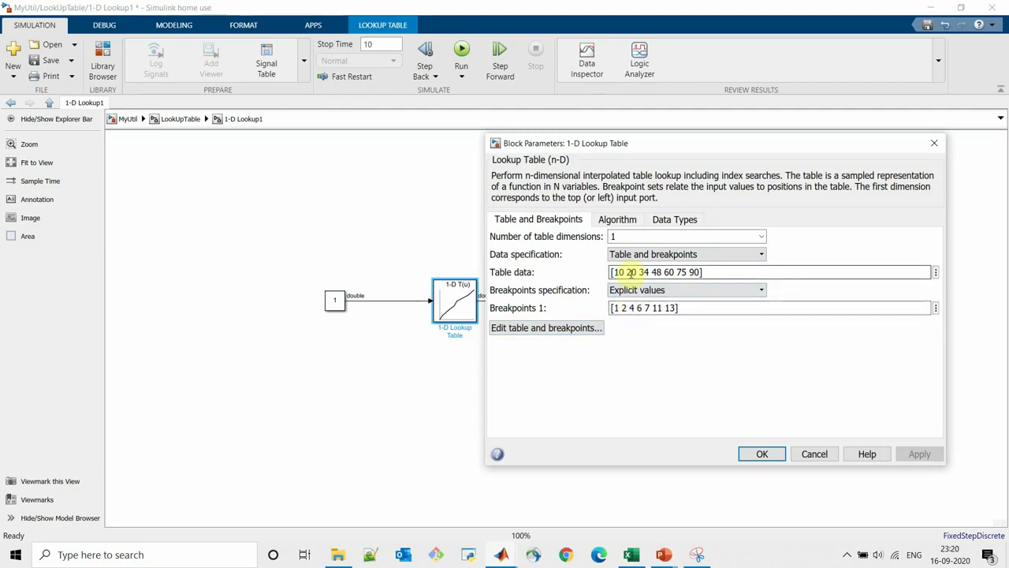
{"action": "left_click", "coordinate": [656, 307]}
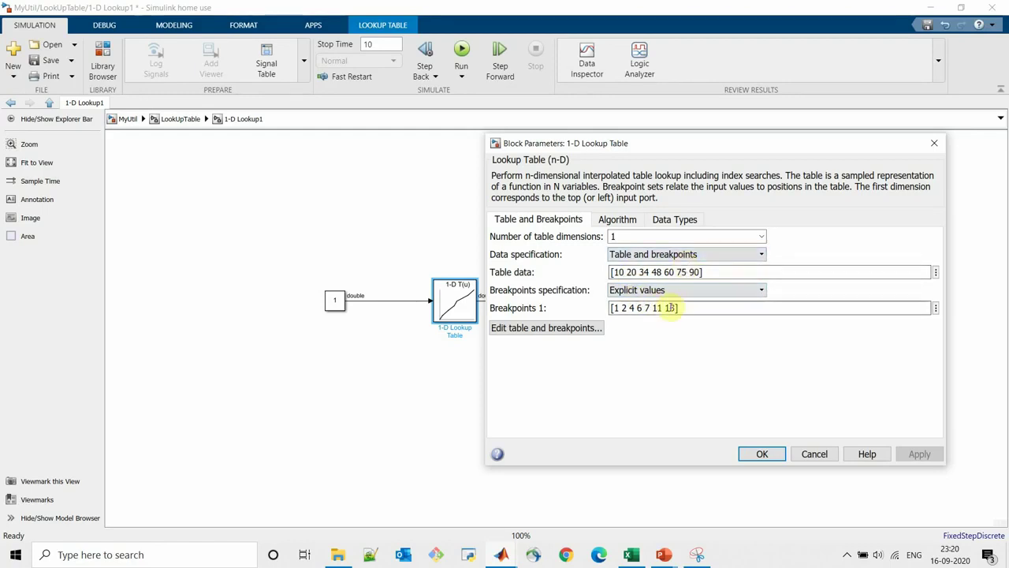
{"action": "left_click", "coordinate": [691, 270]}
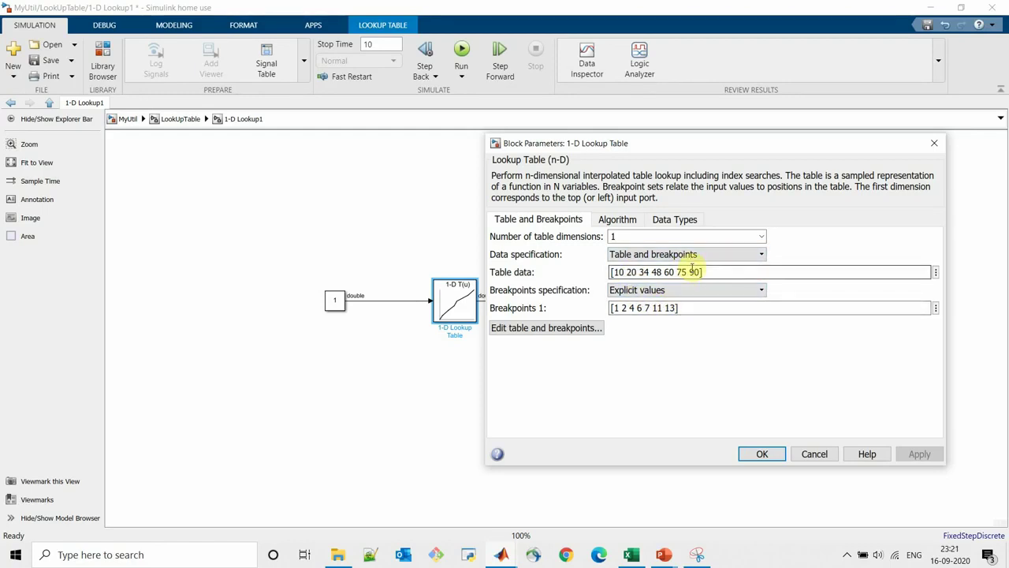
{"action": "left_click", "coordinate": [766, 456]}
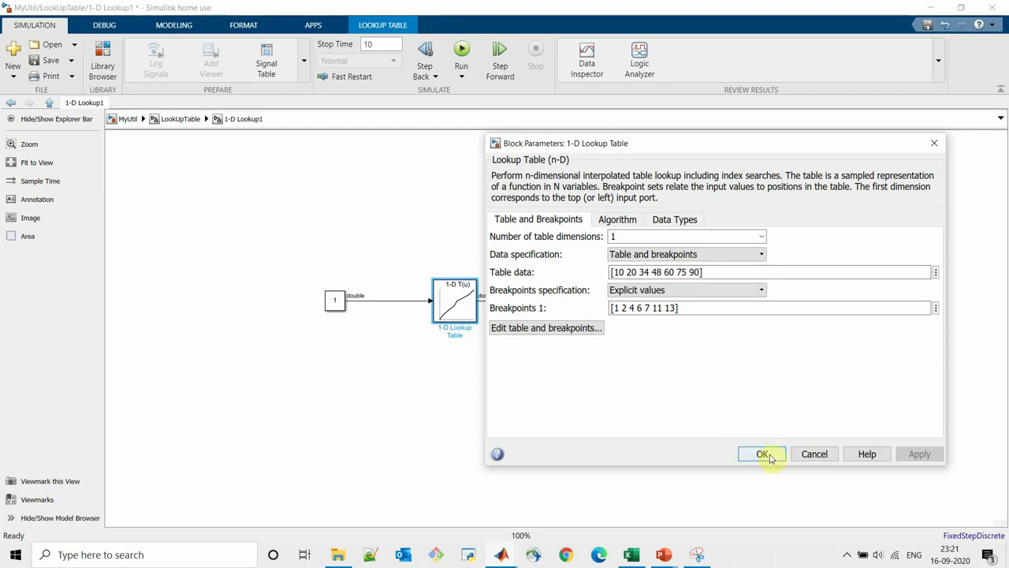
{"action": "left_click", "coordinate": [764, 454]}
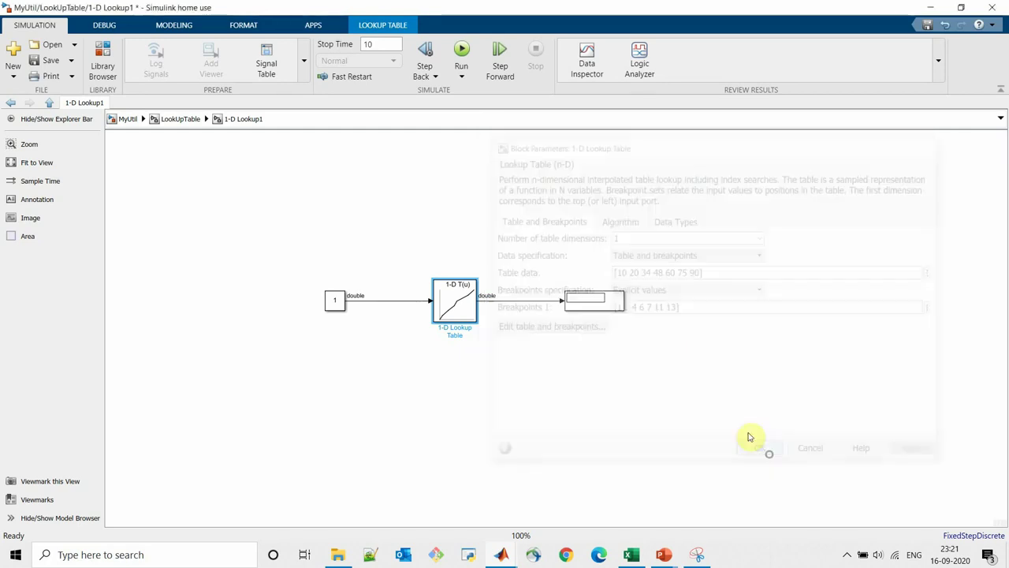
Step: Run the simulation with stop time inf and test the lookup by setting the Constant value to 2 and 4
{"action": "left_click", "coordinate": [462, 50]}
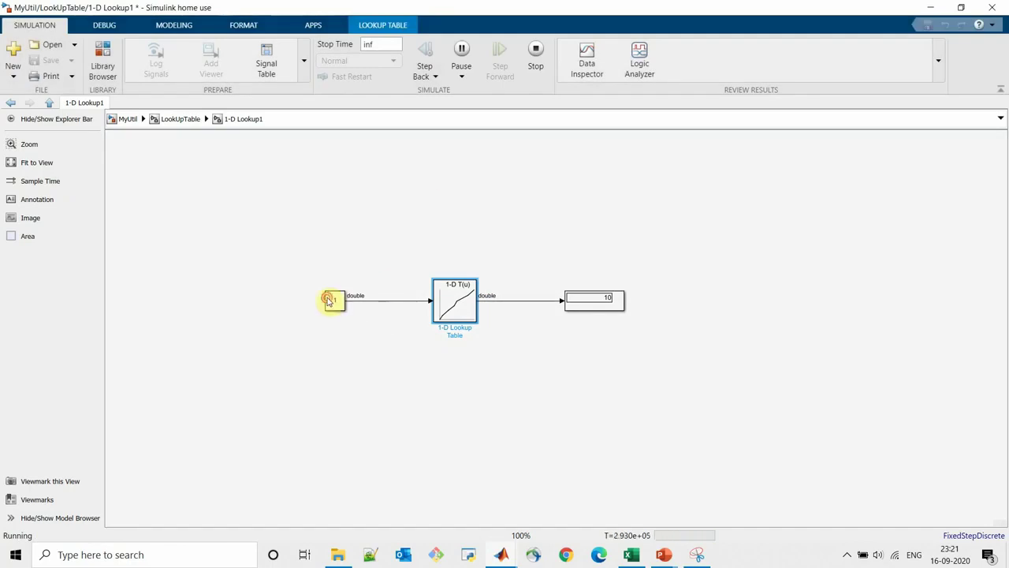
{"action": "left_click", "coordinate": [330, 301]}
{"action": "double_click", "coordinate": [330, 301]}
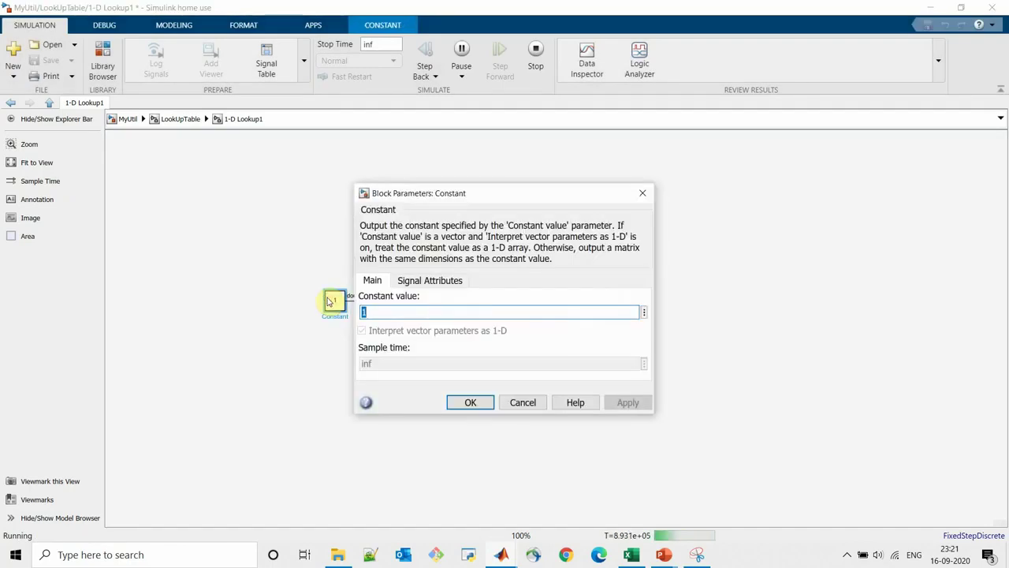
{"action": "type", "text": "2"}
{"action": "key", "text": "Return"}
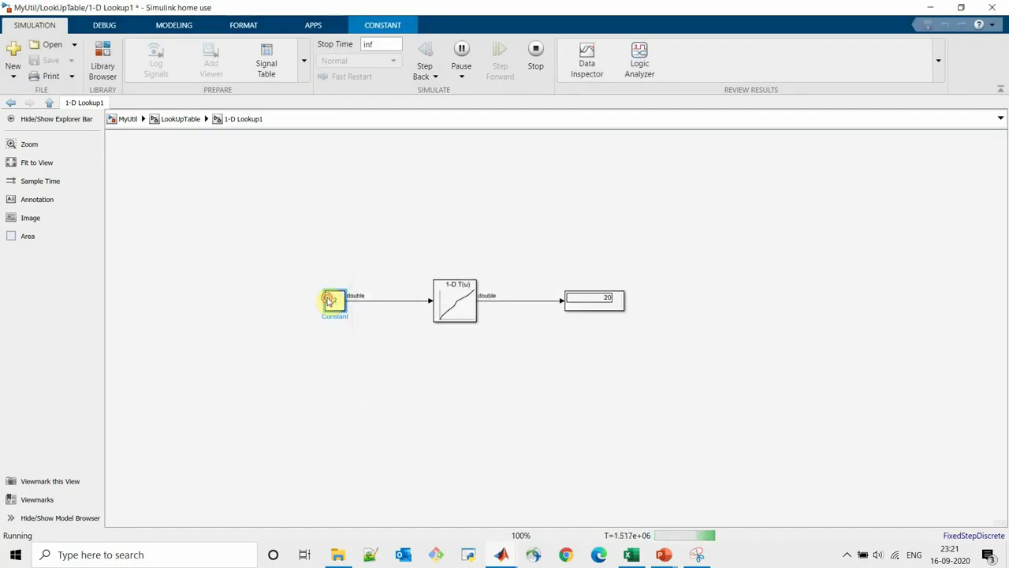
{"action": "double_click", "coordinate": [329, 301]}
{"action": "type", "text": "4"}
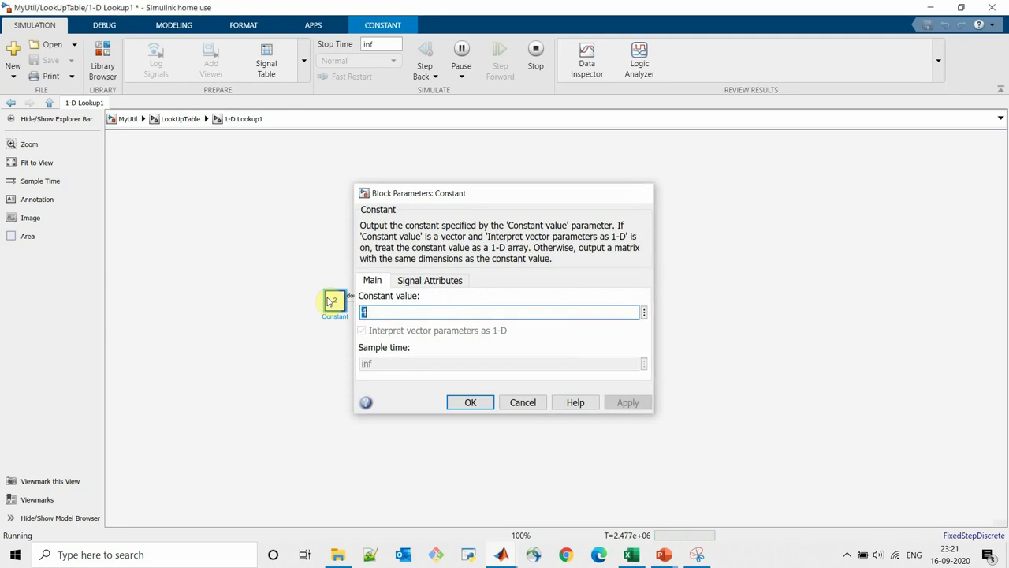
{"action": "key", "text": "Return"}
Step: Test the running lookup with Constant values 9 and 13, and stop the simulation
{"action": "double_click", "coordinate": [330, 301]}
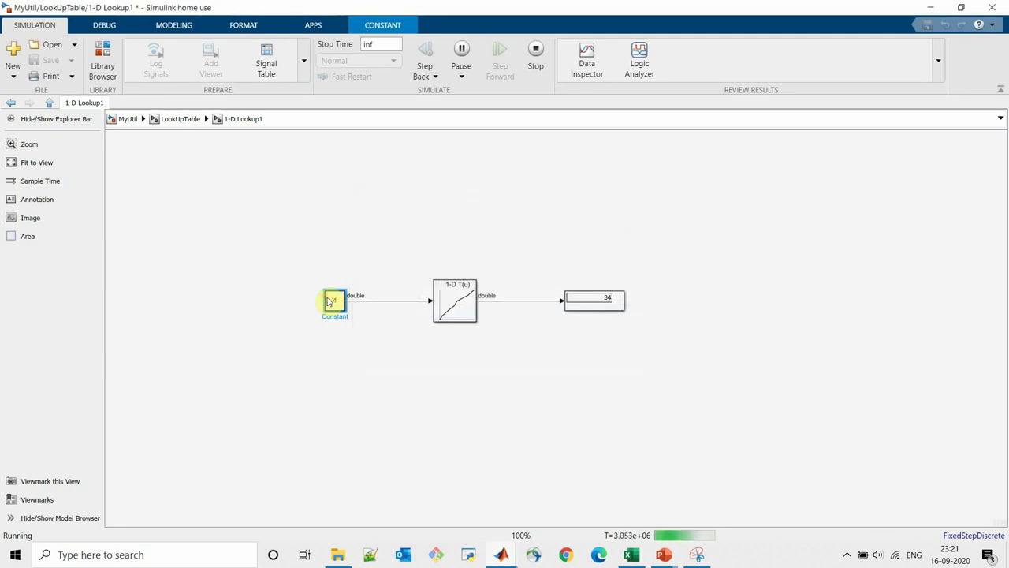
{"action": "type", "text": "9"}
{"action": "key", "text": "Return"}
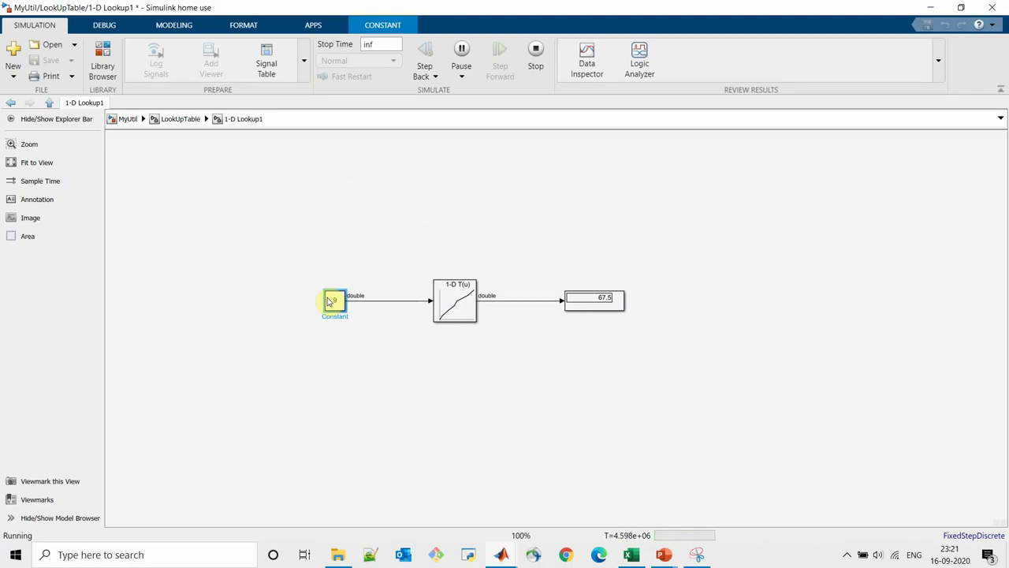
{"action": "double_click", "coordinate": [329, 300]}
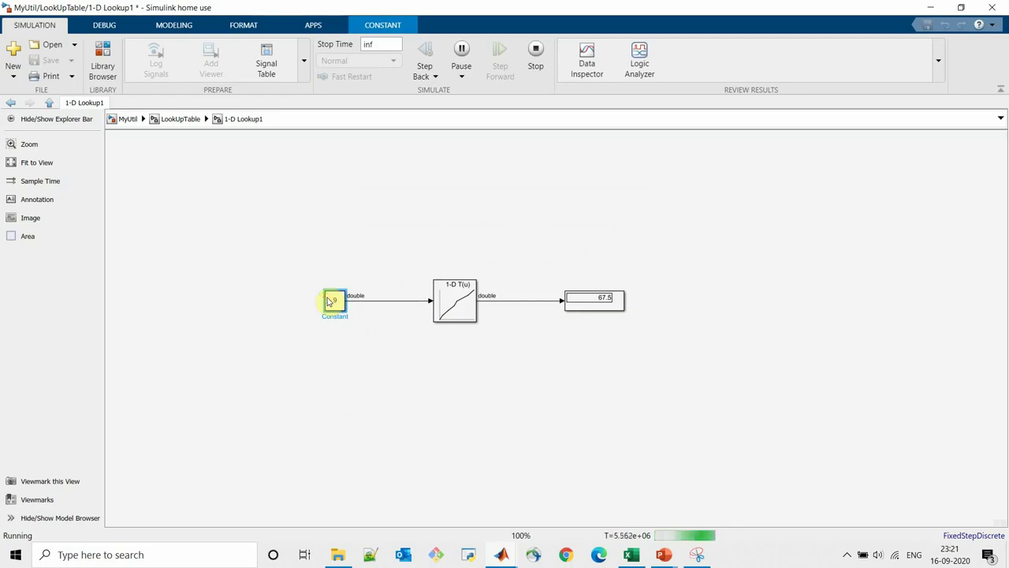
{"action": "type", "text": "13"}
{"action": "key", "text": "Return"}
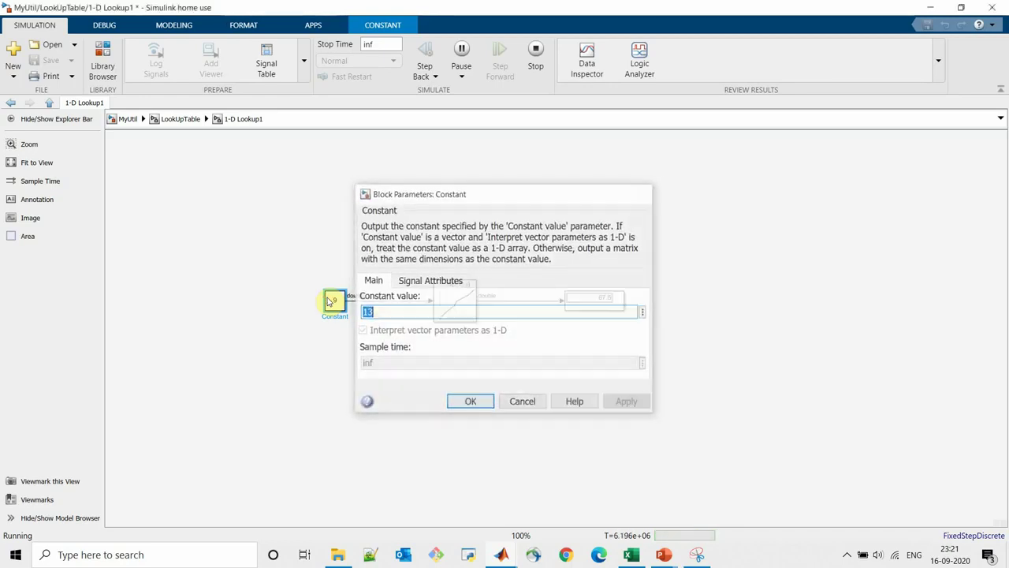
{"action": "left_click", "coordinate": [536, 49]}
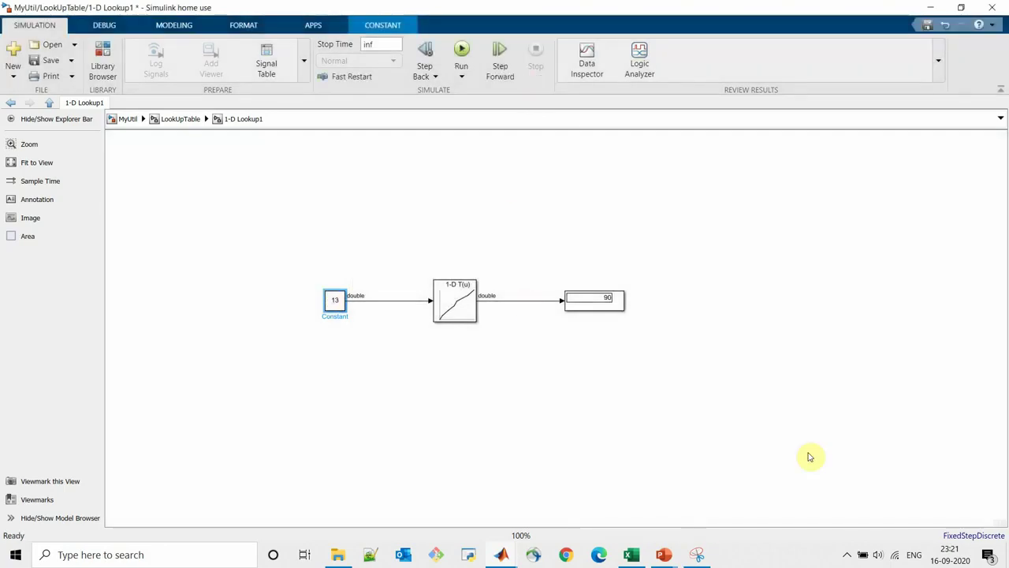
Step: Examine the 1-D Lookup Table's available options for number of table dimensions and data specification
{"action": "left_click", "coordinate": [809, 456]}
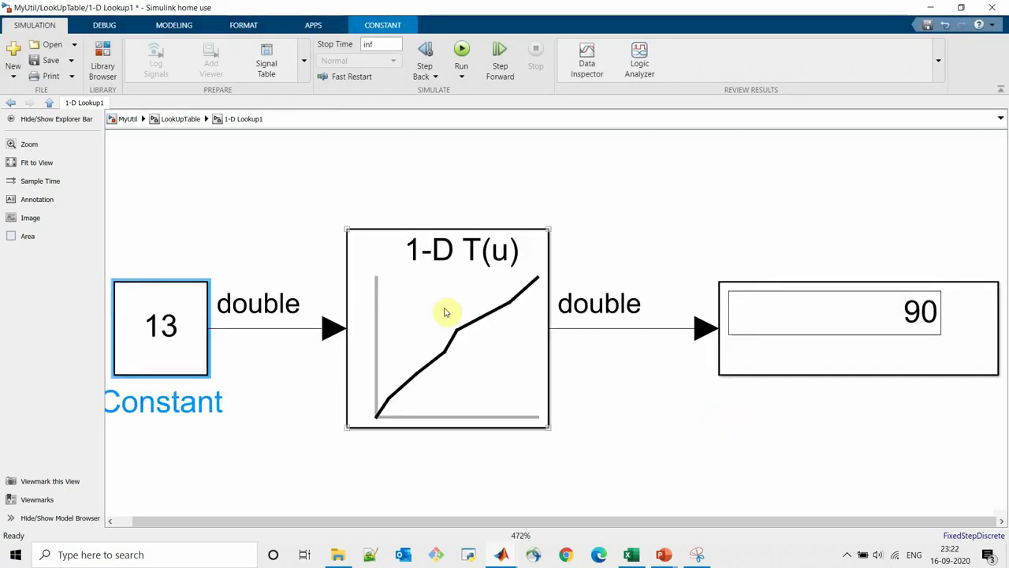
{"action": "left_click", "coordinate": [445, 312]}
{"action": "double_click", "coordinate": [445, 312]}
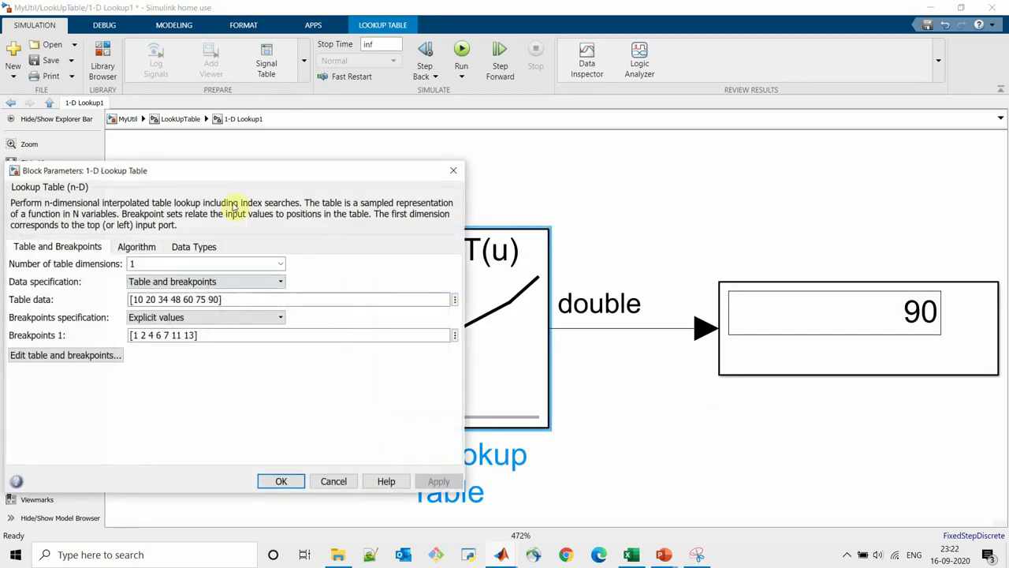
{"action": "left_click_drag", "start_coordinate": [236, 172], "coordinate": [352, 162]}
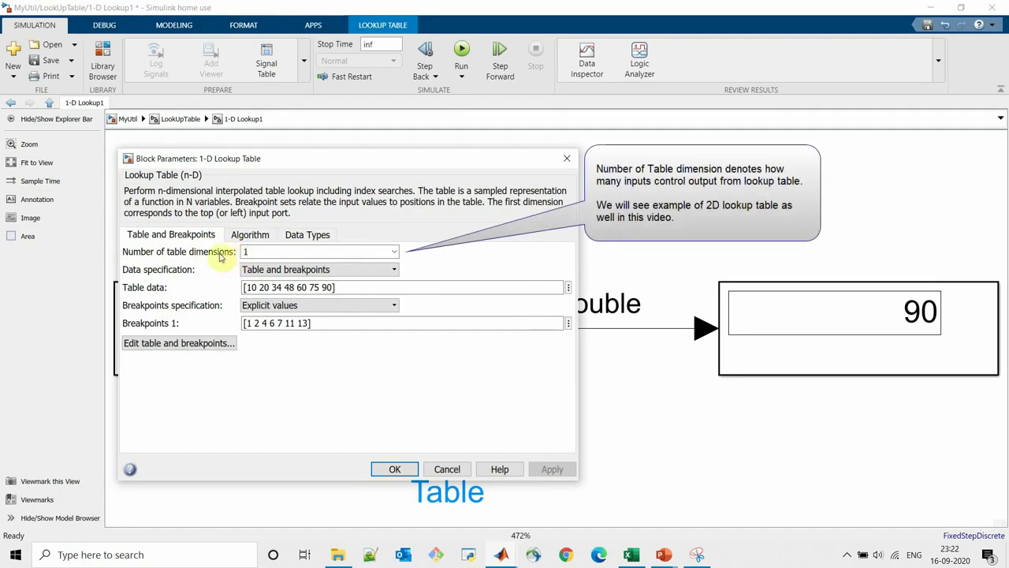
{"action": "double_click", "coordinate": [246, 251]}
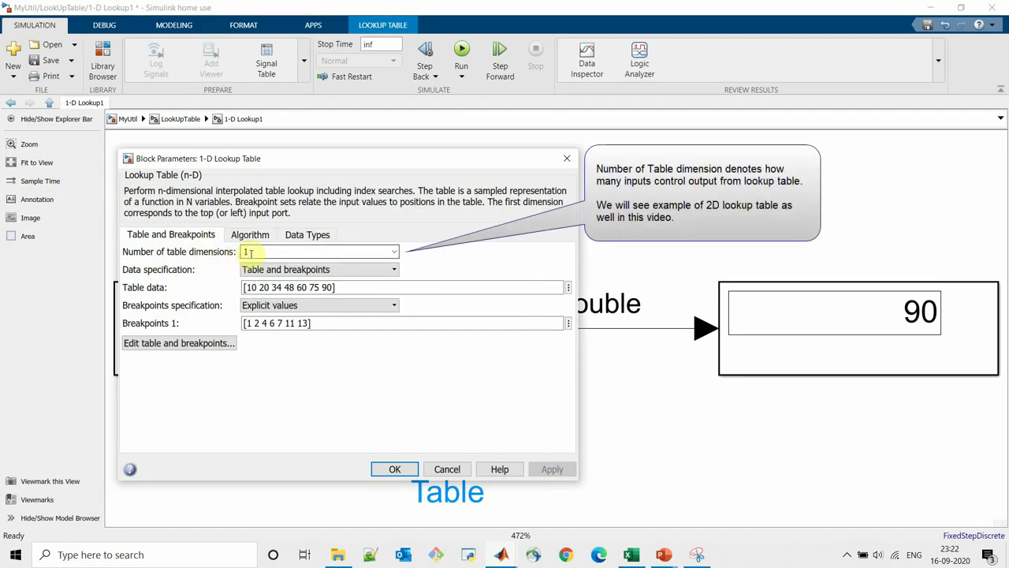
{"action": "left_click", "coordinate": [393, 251]}
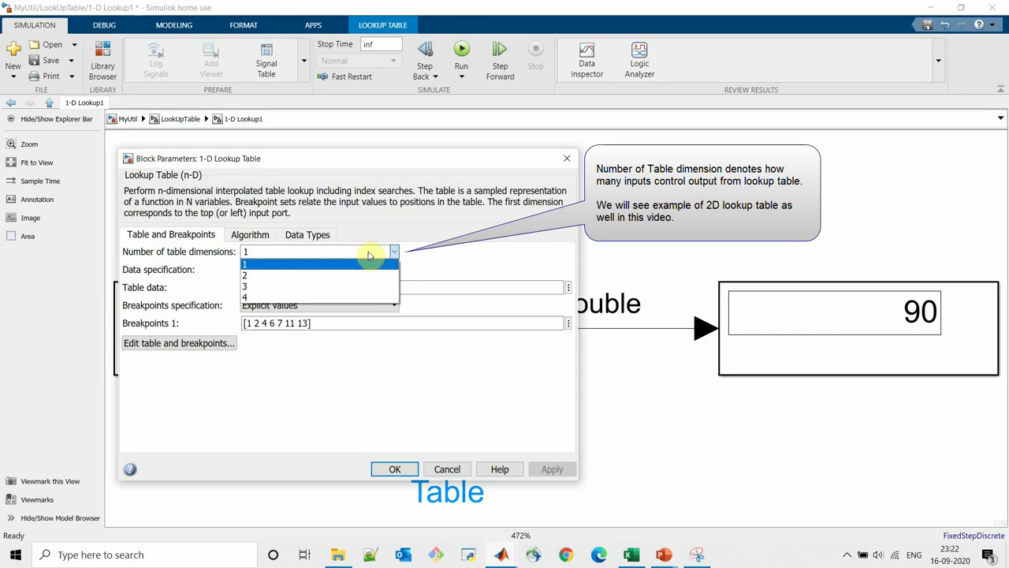
{"action": "left_click", "coordinate": [367, 252]}
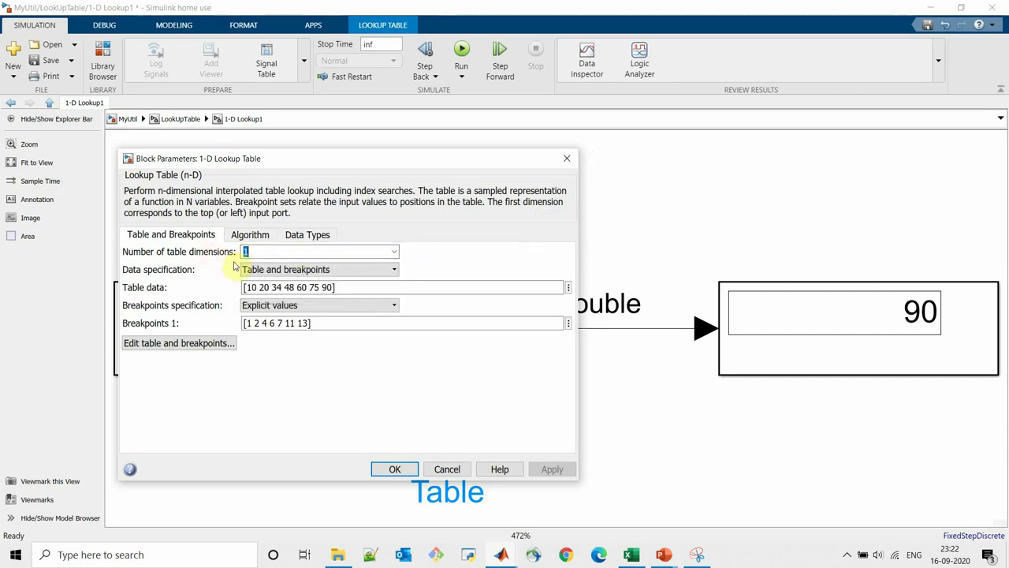
{"action": "left_click", "coordinate": [282, 271]}
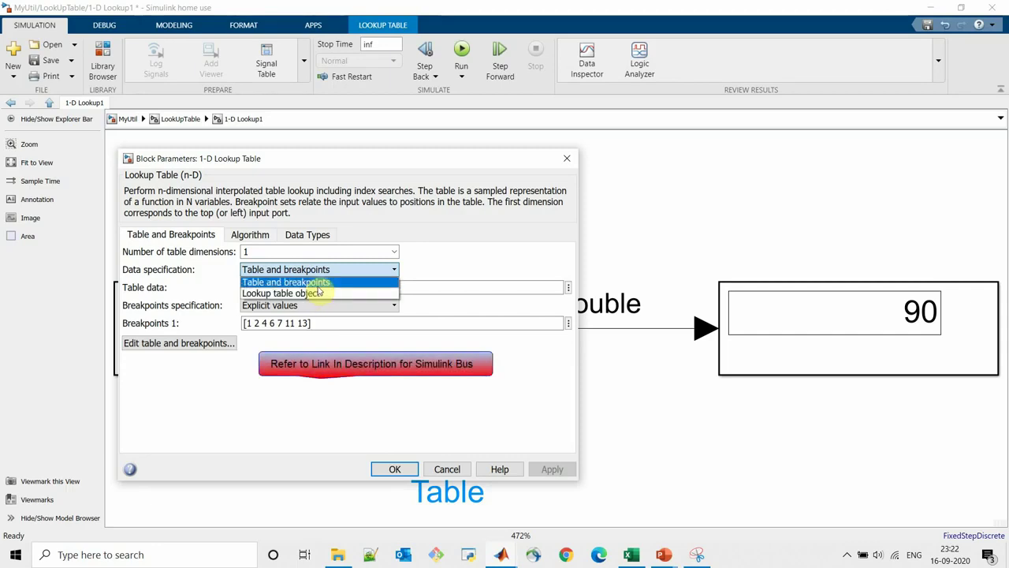
{"action": "left_click", "coordinate": [518, 244]}
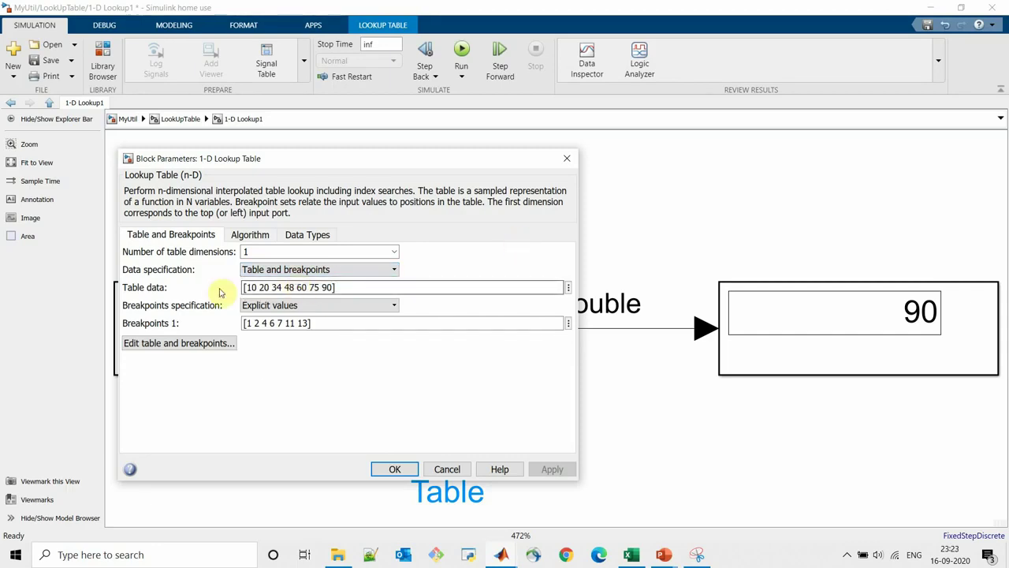
Step: Examine the 1-D Lookup Table's table data, its Breakpoints 1 vector and the available breakpoints specification options
{"action": "left_click", "coordinate": [258, 287]}
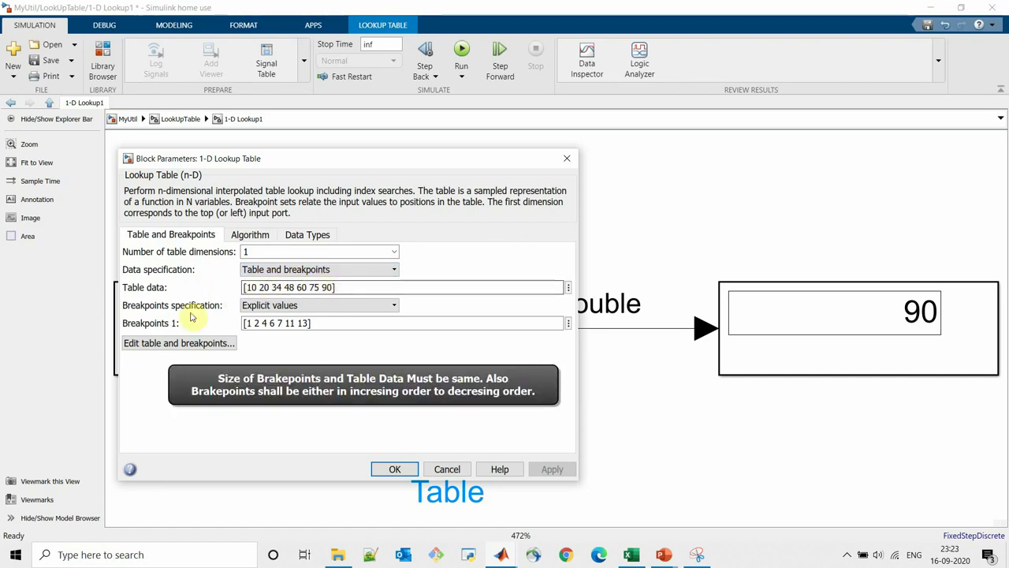
{"action": "left_click_drag", "start_coordinate": [245, 323], "coordinate": [327, 323]}
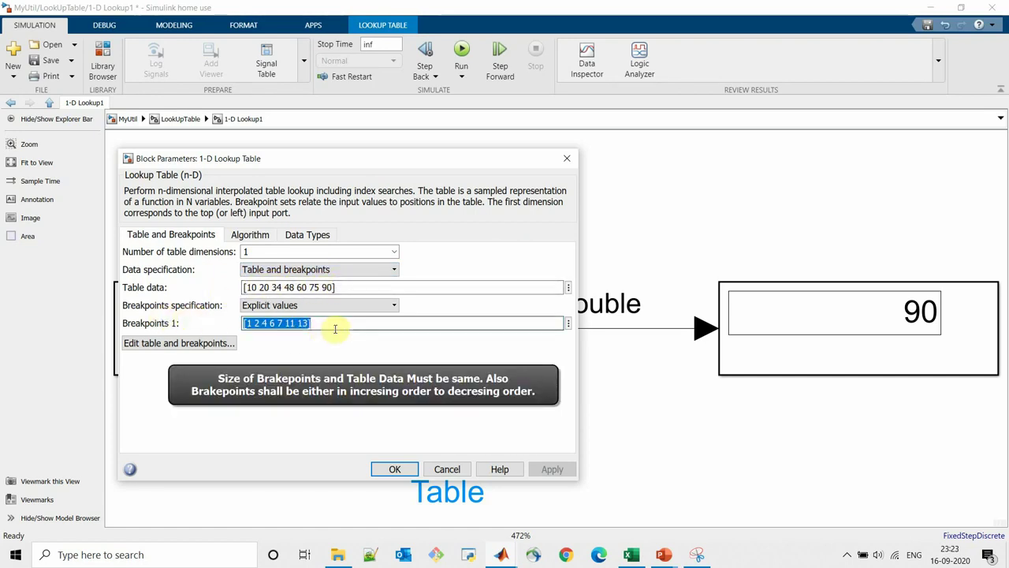
{"action": "left_click", "coordinate": [276, 305]}
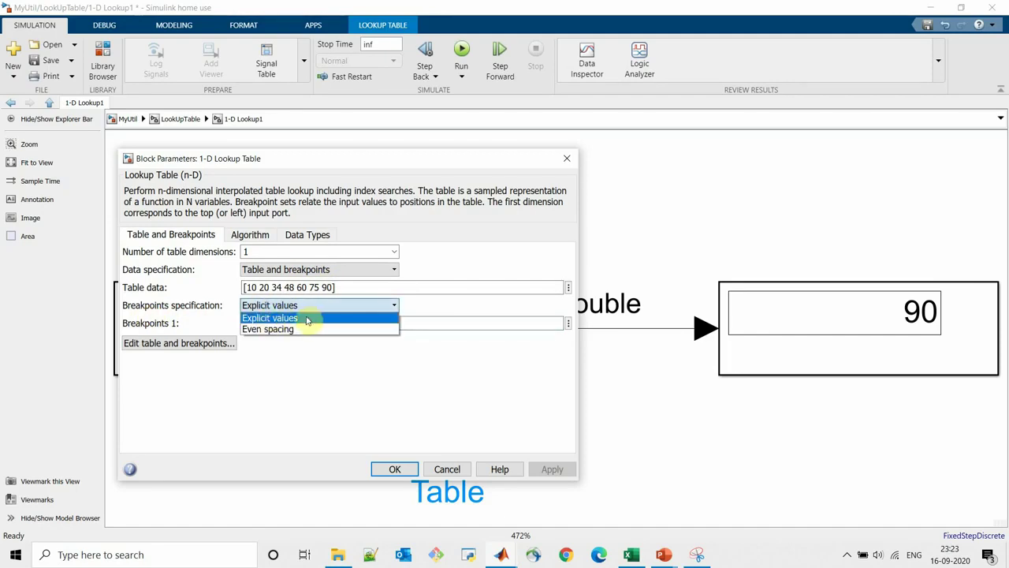
{"action": "left_click", "coordinate": [312, 320]}
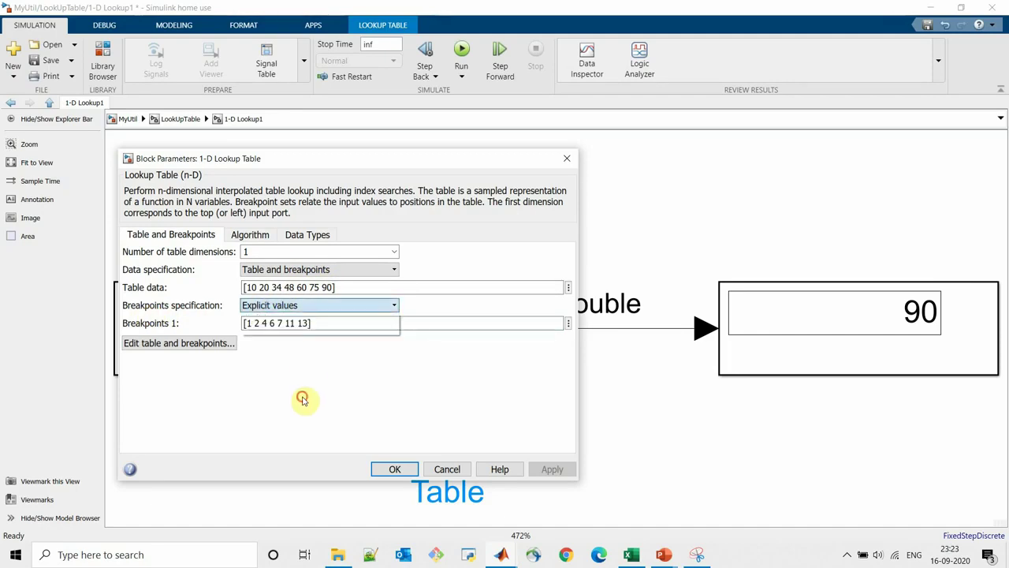
Step: Try the Even spacing breakpoints specification, review its table in the Lookup Table Editor, and return to Explicit values
{"action": "left_click", "coordinate": [344, 305]}
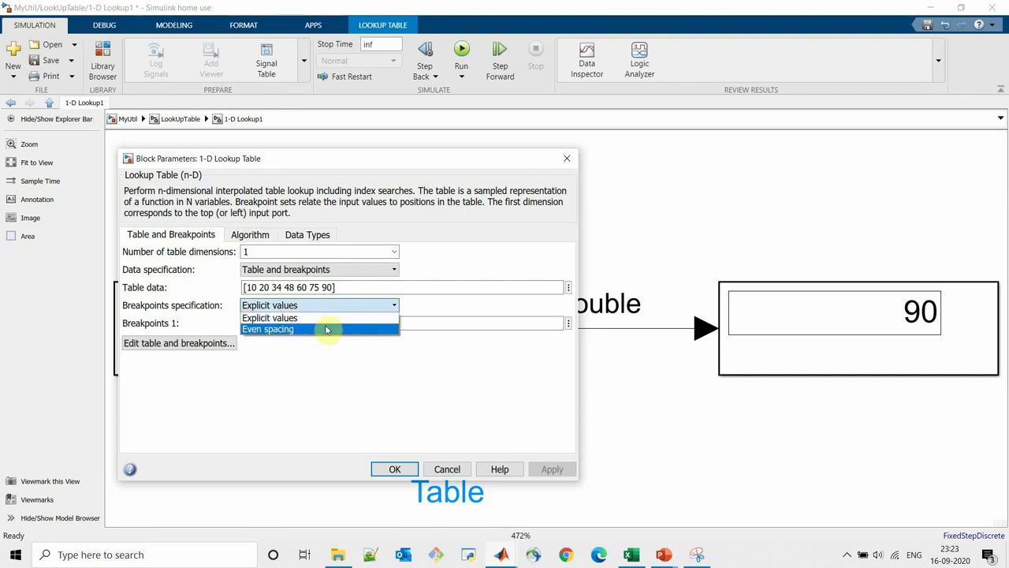
{"action": "left_click", "coordinate": [326, 330]}
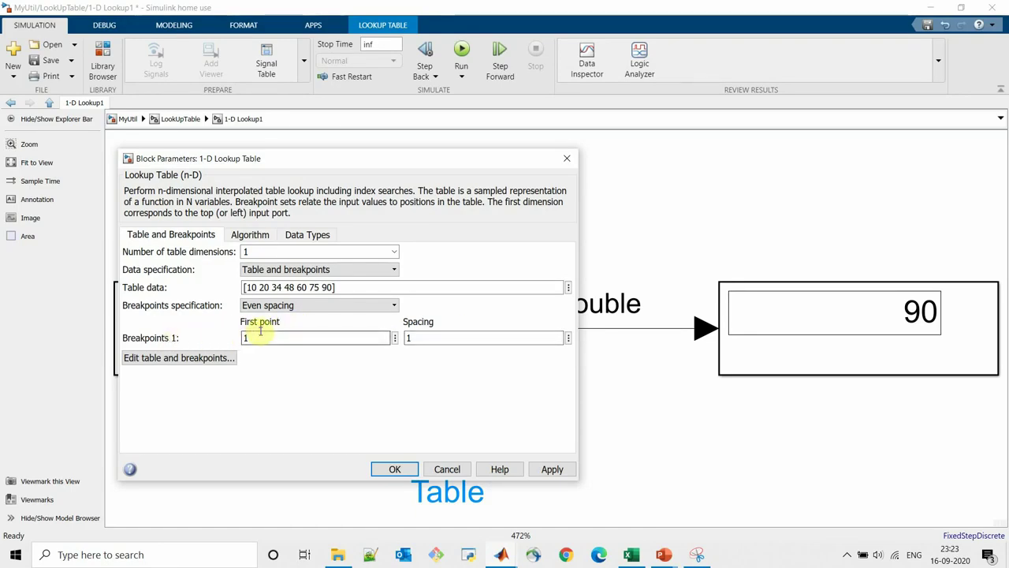
{"action": "left_click", "coordinate": [179, 357]}
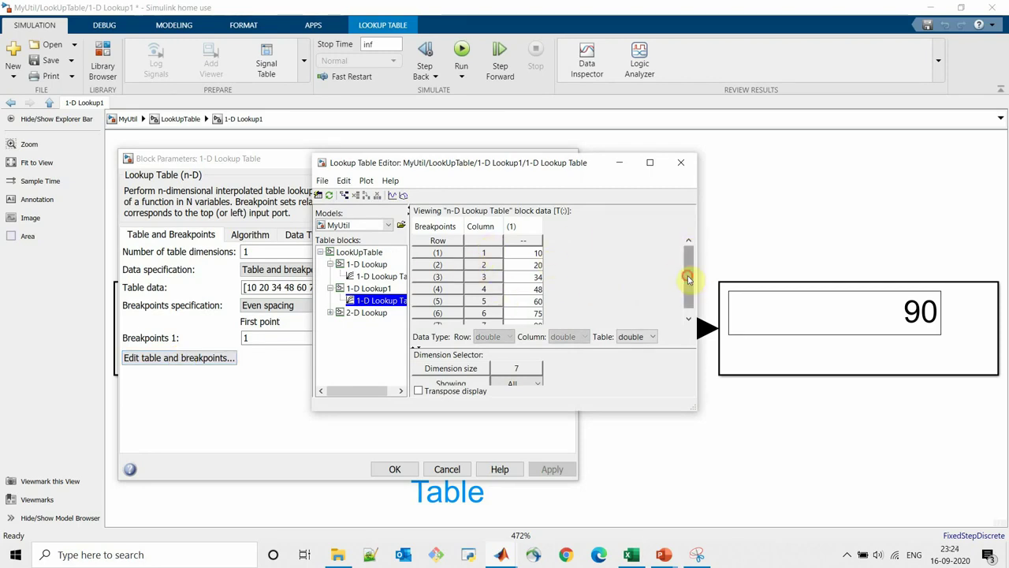
{"action": "left_click_drag", "start_coordinate": [689, 276], "coordinate": [687, 232]}
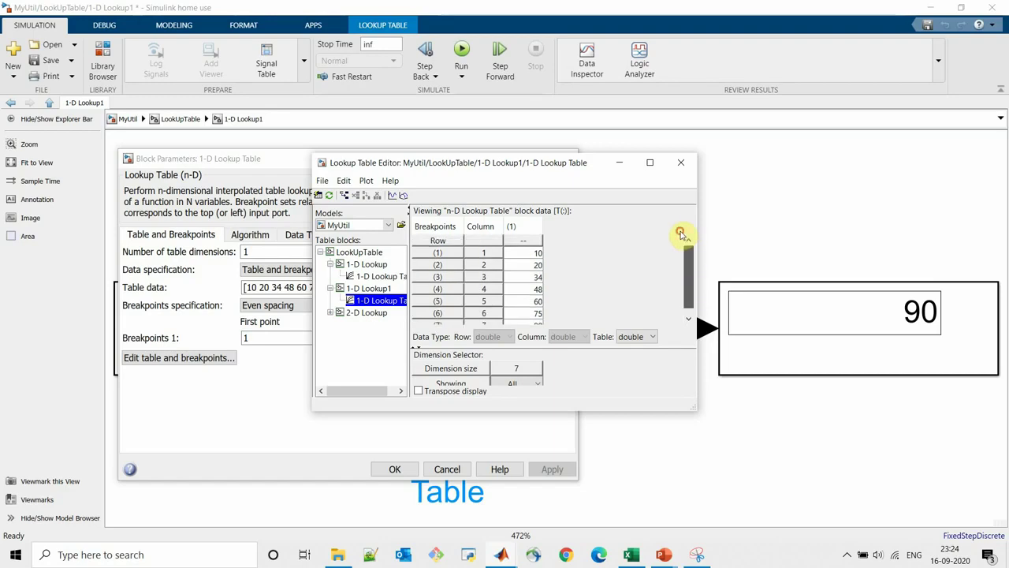
{"action": "left_click", "coordinate": [681, 169]}
{"action": "left_click", "coordinate": [280, 305]}
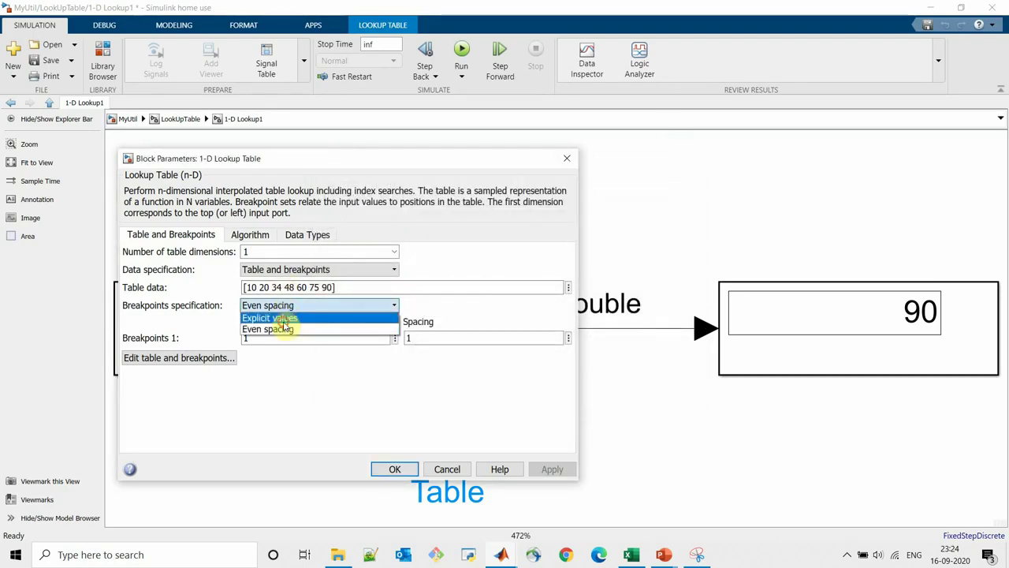
{"action": "left_click", "coordinate": [284, 317]}
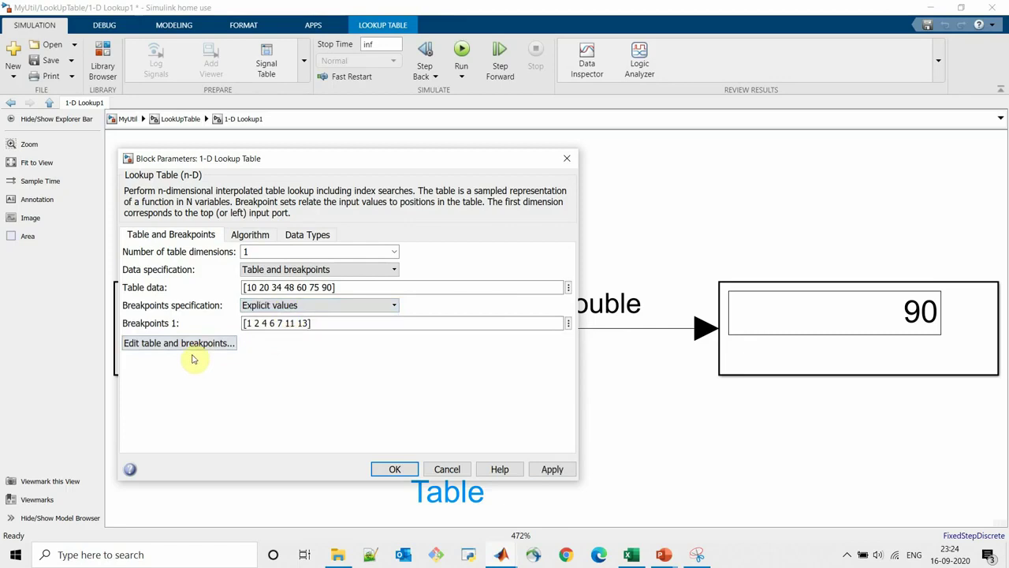
Step: Try changing the table data value for breakpoint 2 to 24 in an enlarged Lookup Table Editor
{"action": "left_click", "coordinate": [197, 344]}
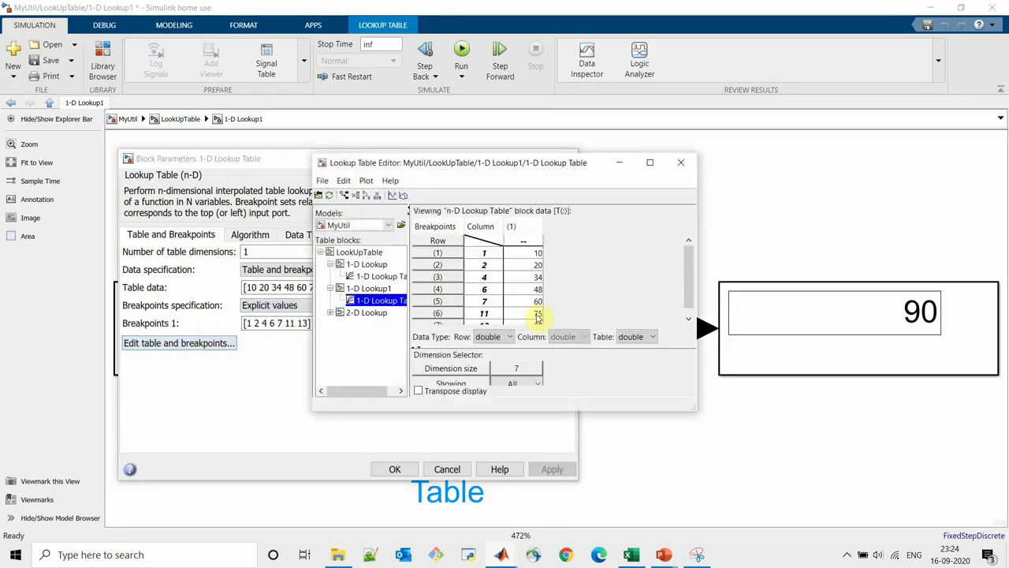
{"action": "left_click_drag", "start_coordinate": [690, 403], "coordinate": [747, 453]}
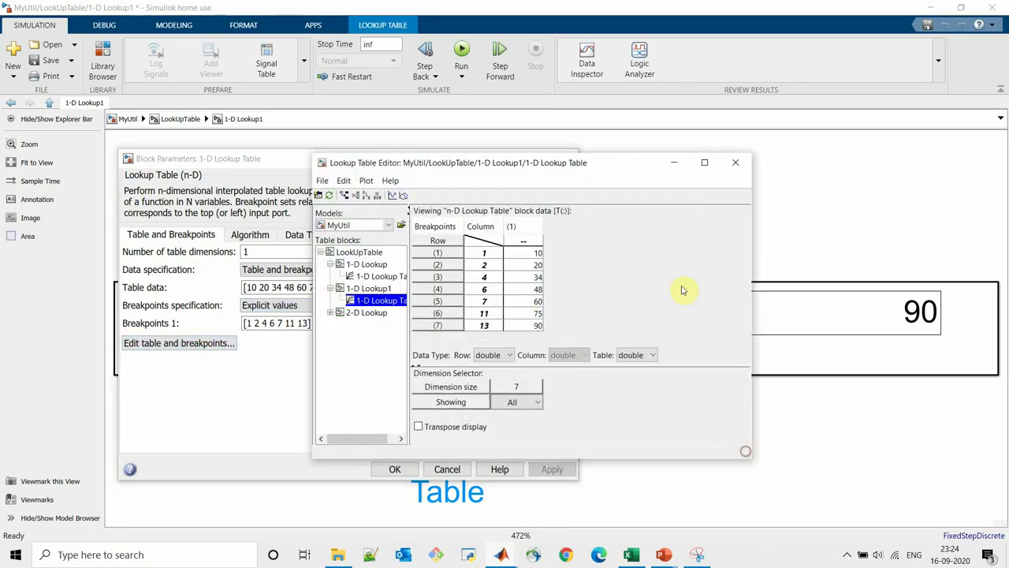
{"action": "double_click", "coordinate": [530, 265]}
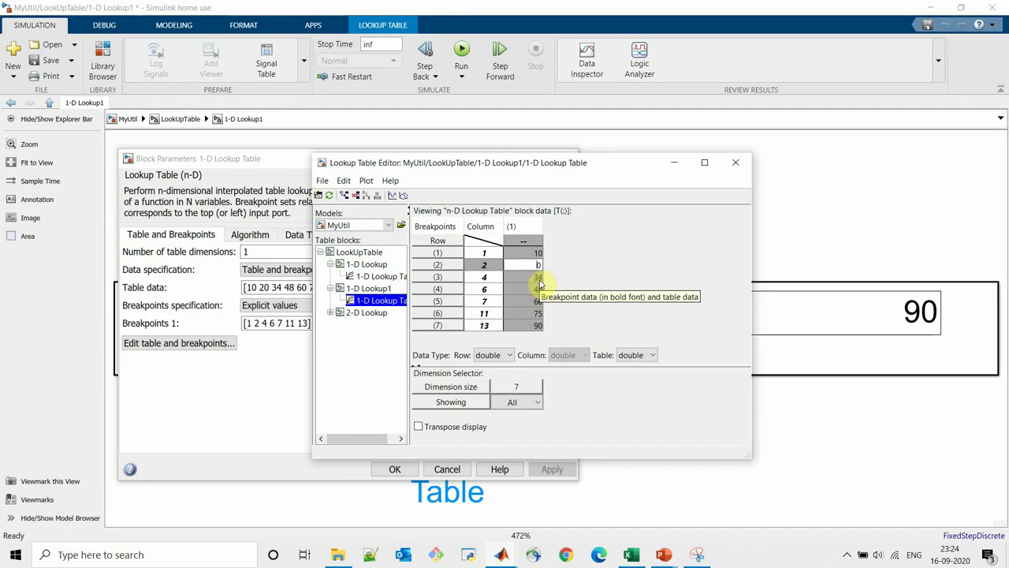
{"action": "type", "text": "4"}
{"action": "key", "text": "Return"}
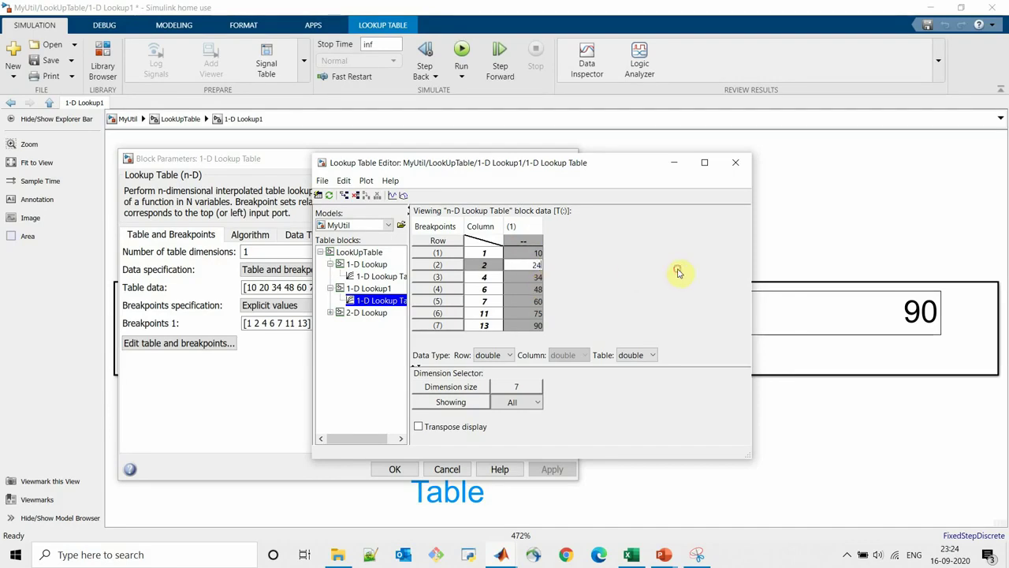
{"action": "left_click", "coordinate": [535, 275]}
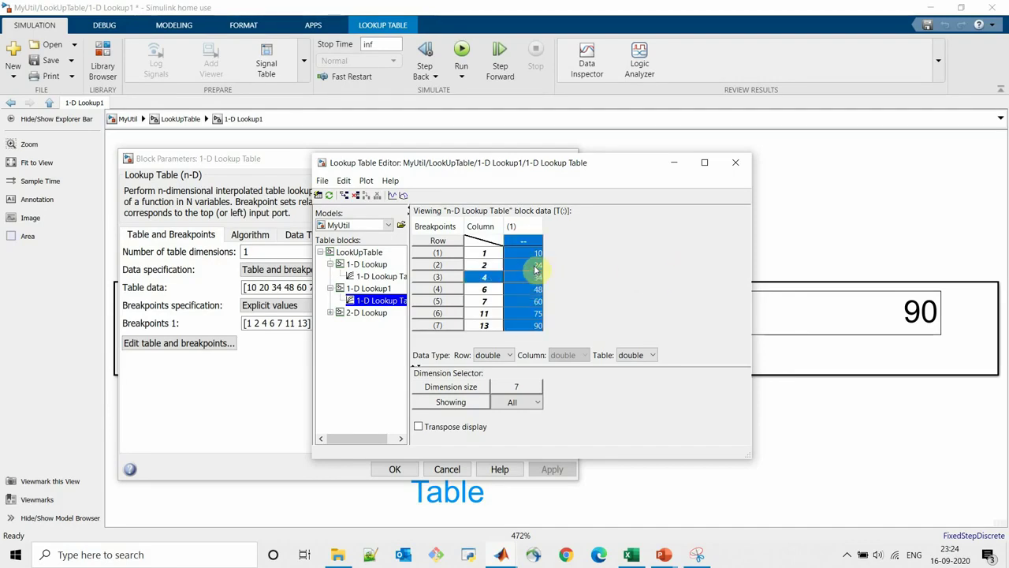
{"action": "left_click", "coordinate": [534, 265]}
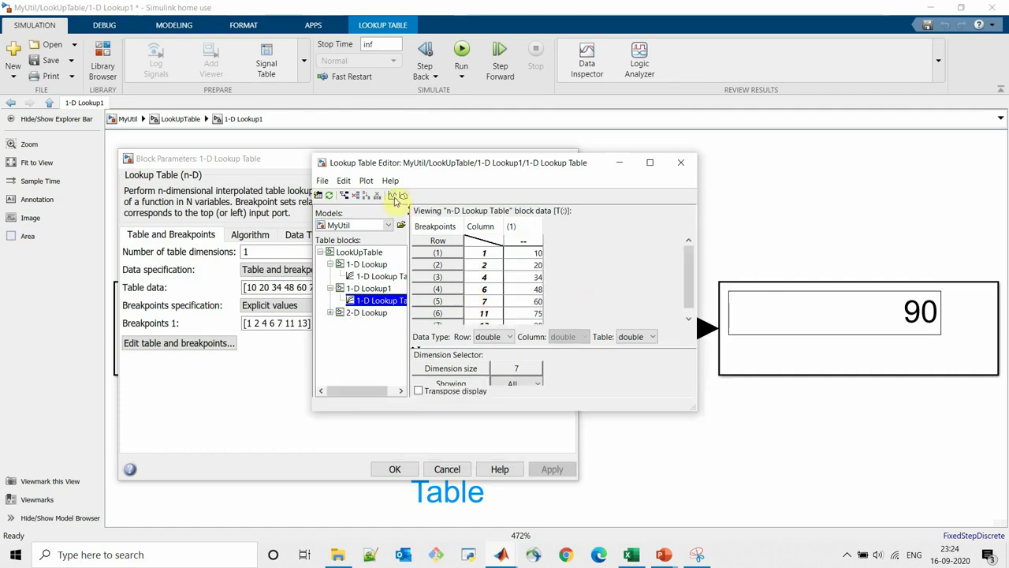
Step: Plot the table data from the Lookup Table Editor and reshape the curve at row breakpoint 6, lowering the point to about 26.5 and raising it again
{"action": "left_click", "coordinate": [393, 198]}
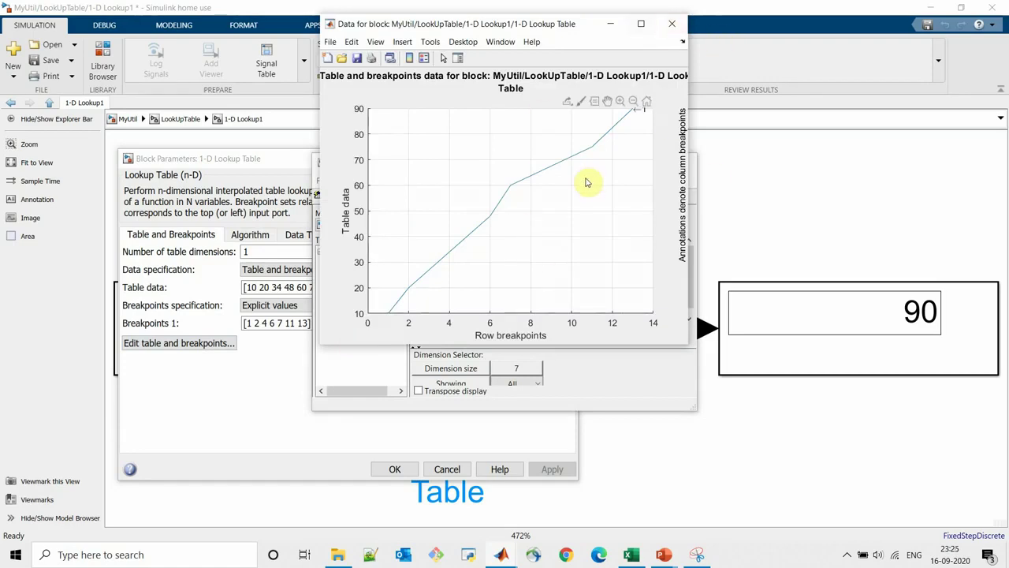
{"action": "left_click", "coordinate": [476, 213]}
{"action": "left_click_drag", "start_coordinate": [489, 217], "coordinate": [516, 273]}
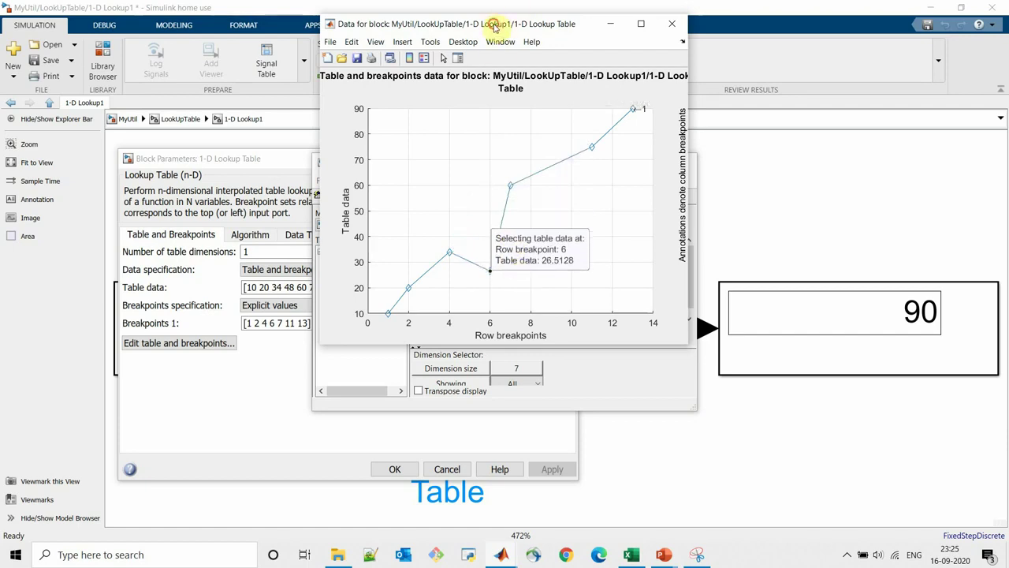
{"action": "left_click_drag", "start_coordinate": [491, 23], "coordinate": [808, 60]}
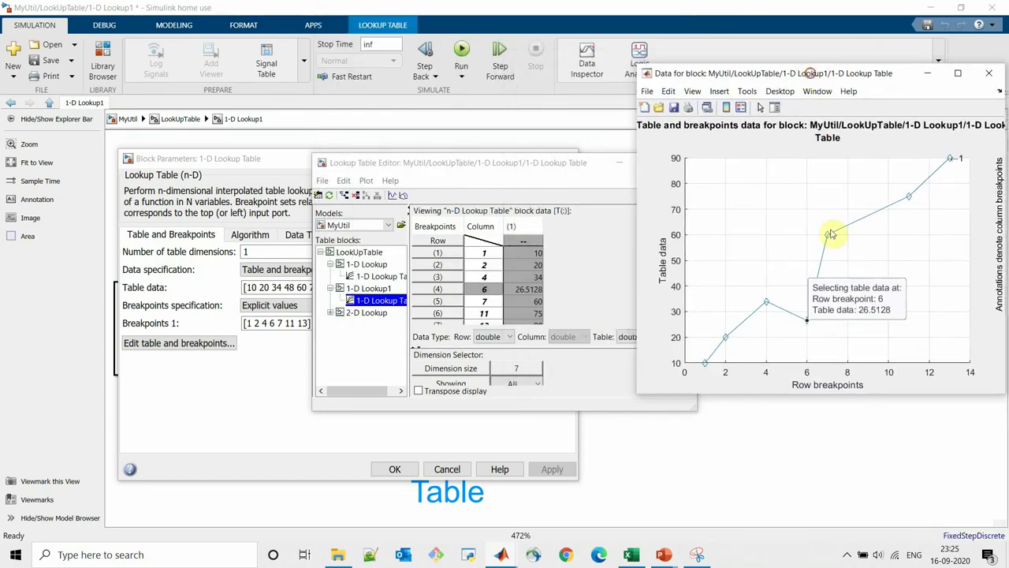
{"action": "left_click_drag", "start_coordinate": [808, 321], "coordinate": [793, 216]}
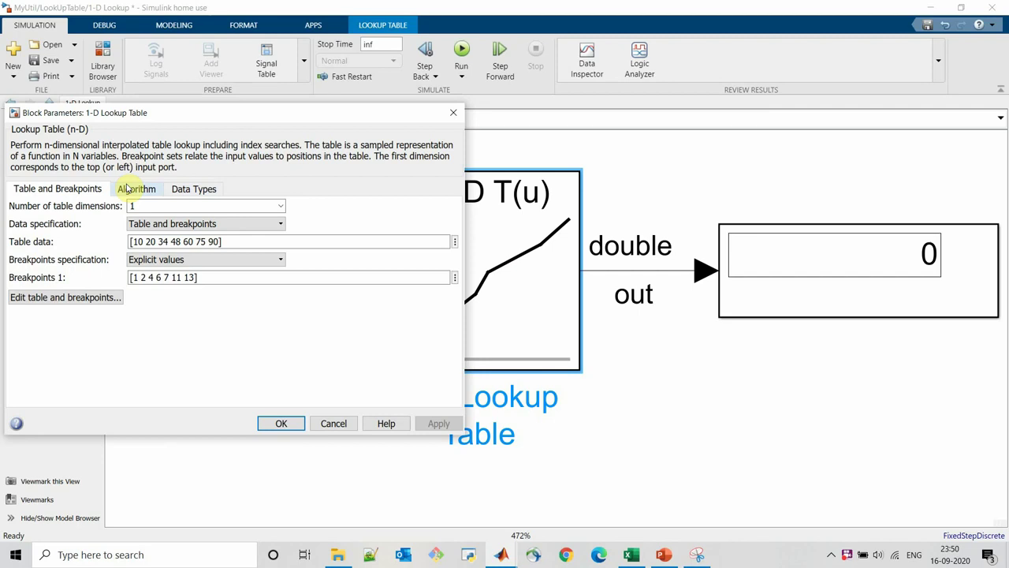
Step: Examine the interpolation methods offered in the 1-D Lookup Table's algorithm settings
{"action": "left_click", "coordinate": [129, 190]}
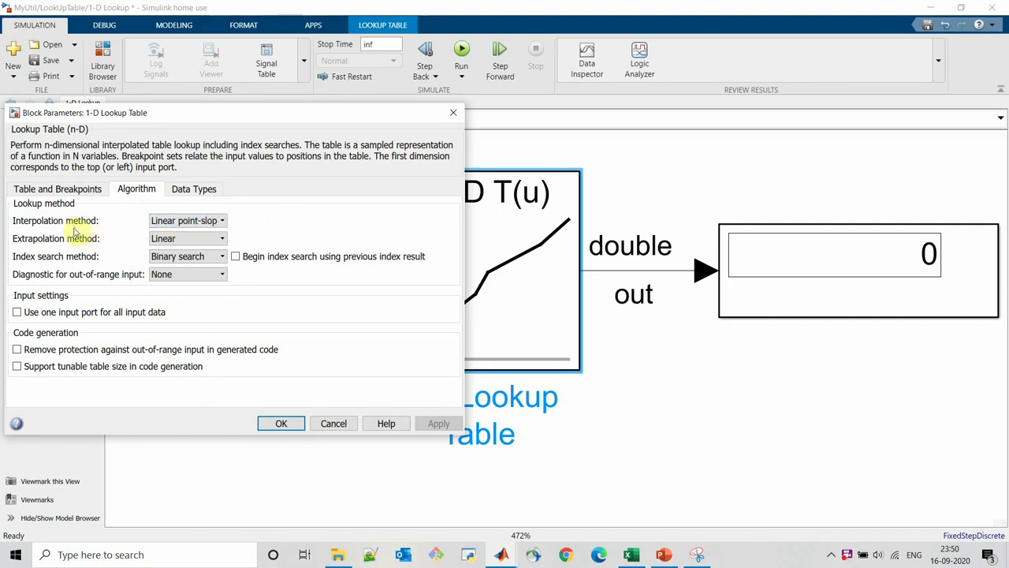
{"action": "left_click", "coordinate": [224, 222]}
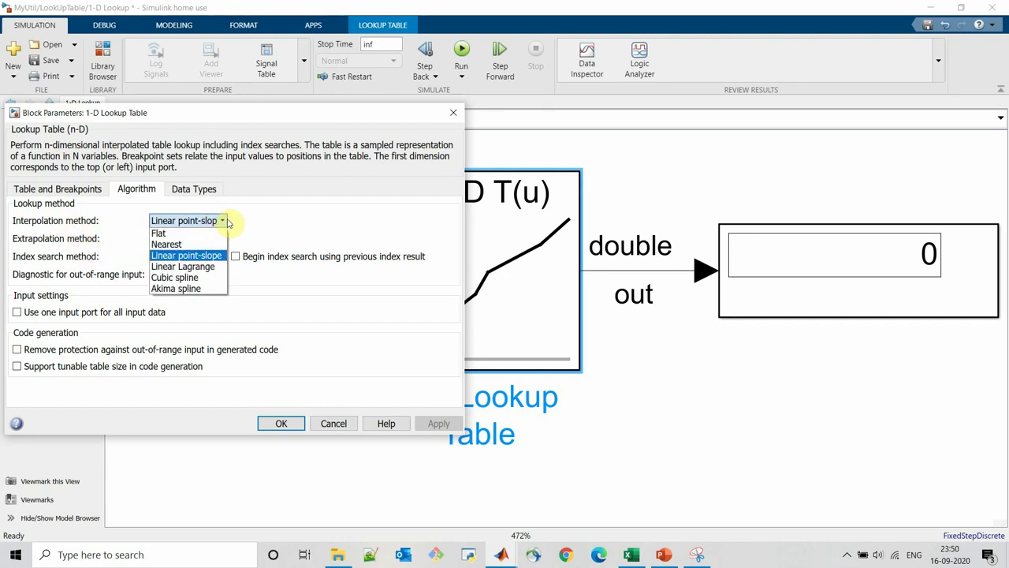
{"action": "left_click", "coordinate": [321, 221]}
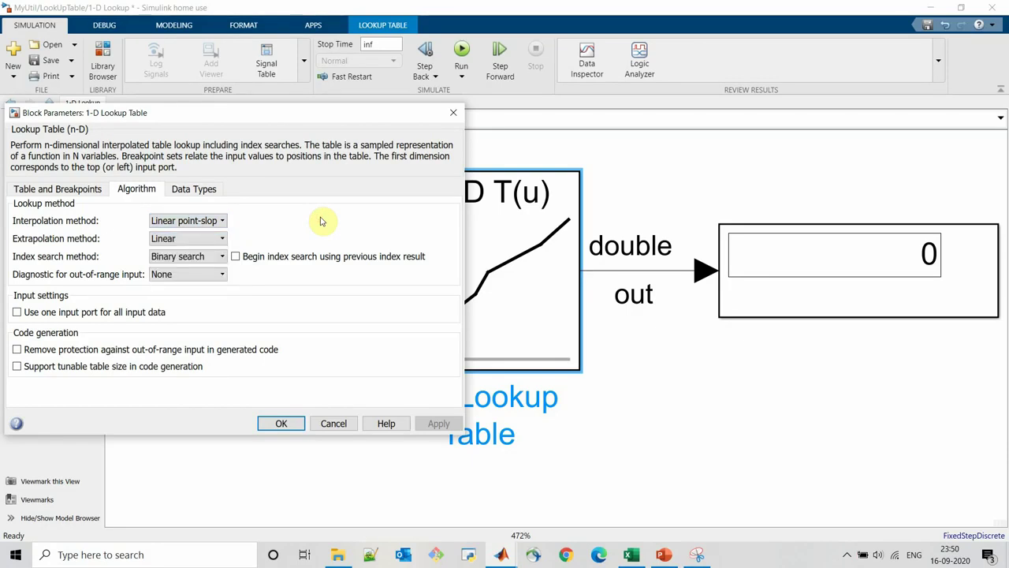
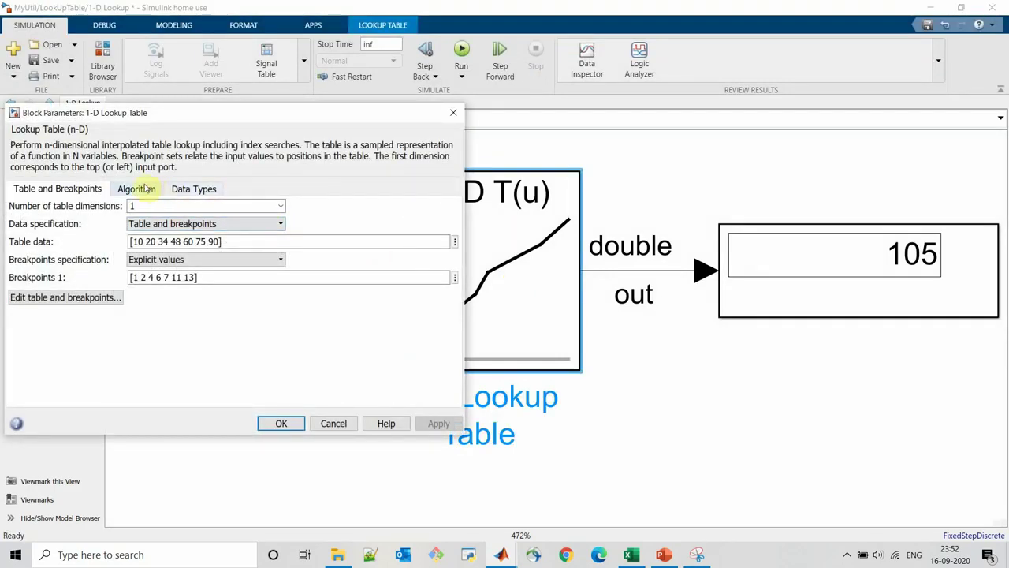
Step: Set the 1-D Lookup Table's interpolation method to Nearest and accept the block parameters
{"action": "left_click", "coordinate": [138, 189]}
{"action": "left_click", "coordinate": [196, 220]}
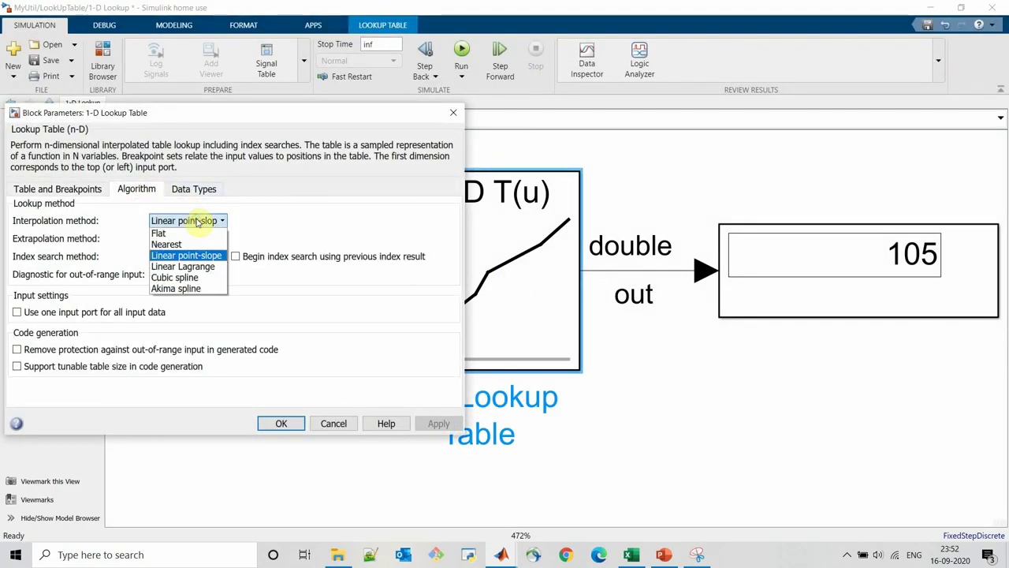
{"action": "left_click", "coordinate": [193, 244]}
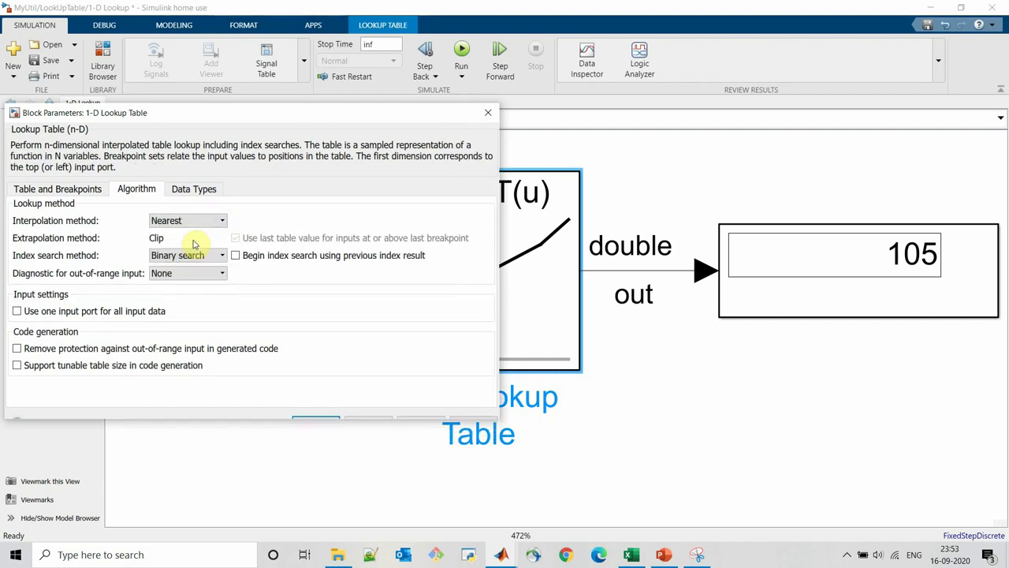
{"action": "left_click", "coordinate": [316, 407]}
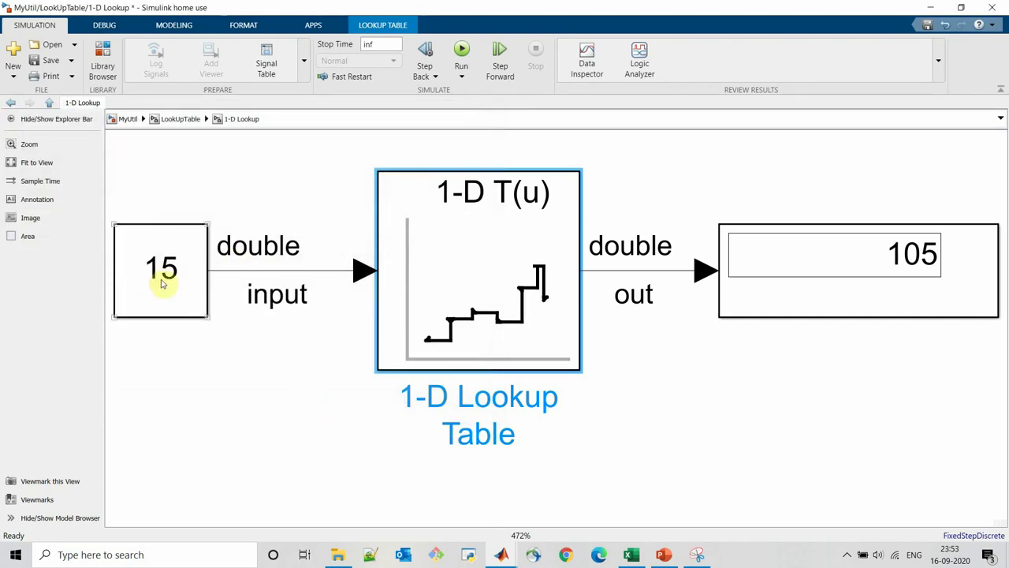
Step: Run the simulation, test the lookup with a Constant value of 1.5, and stop the simulation
{"action": "left_click", "coordinate": [464, 51]}
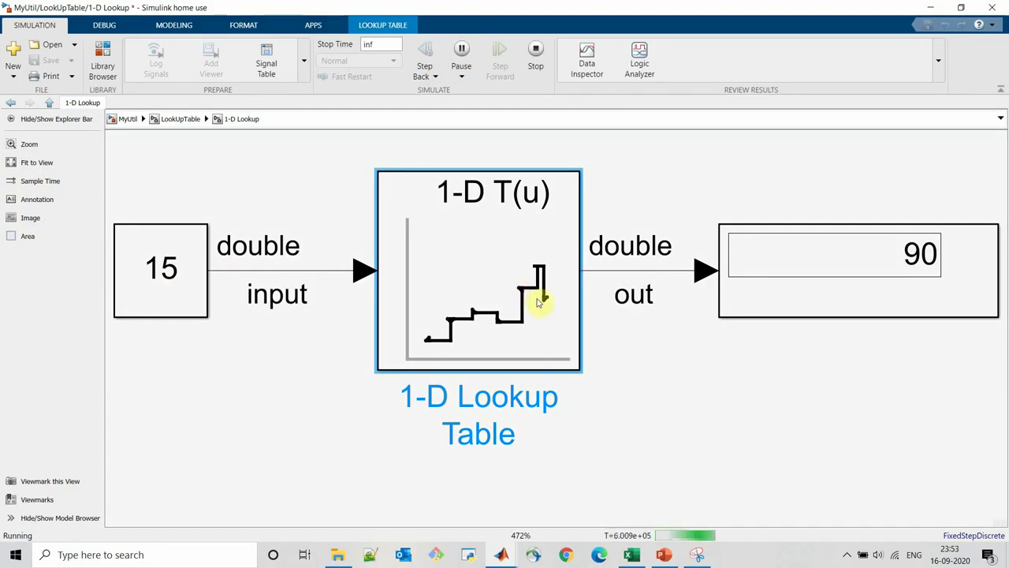
{"action": "double_click", "coordinate": [169, 269]}
{"action": "type", "text": ".5"}
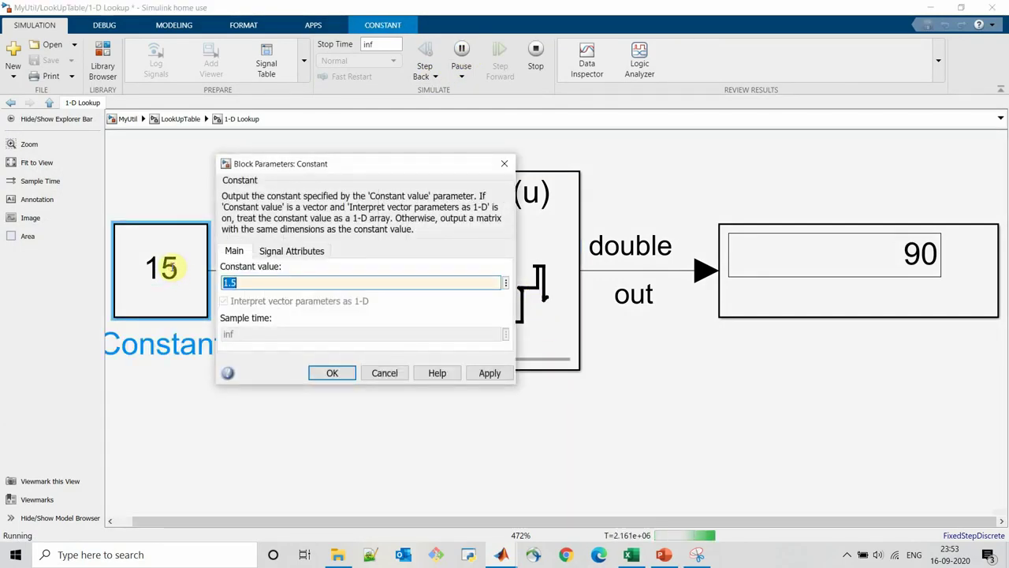
{"action": "key", "text": "Return"}
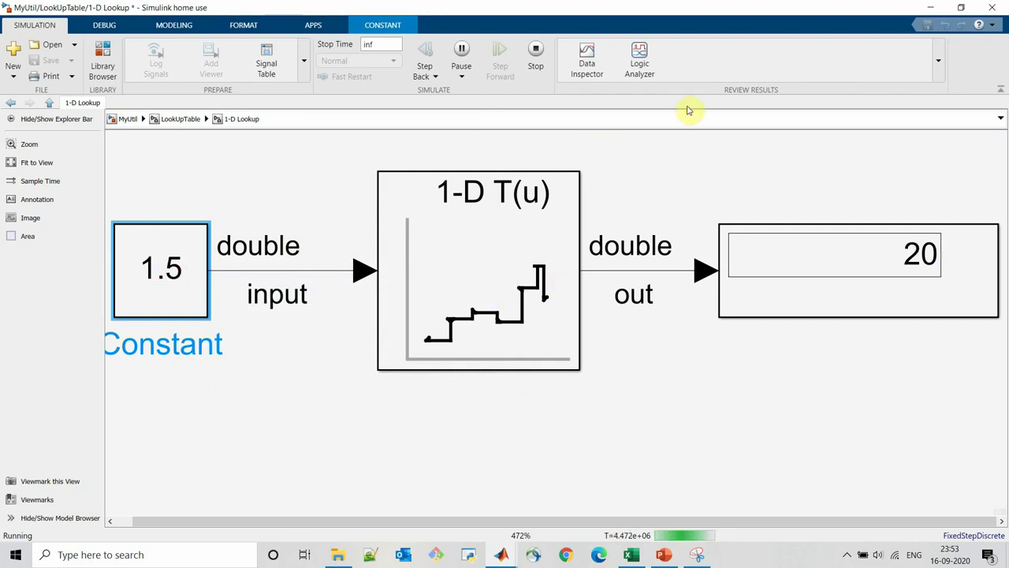
{"action": "left_click", "coordinate": [536, 50]}
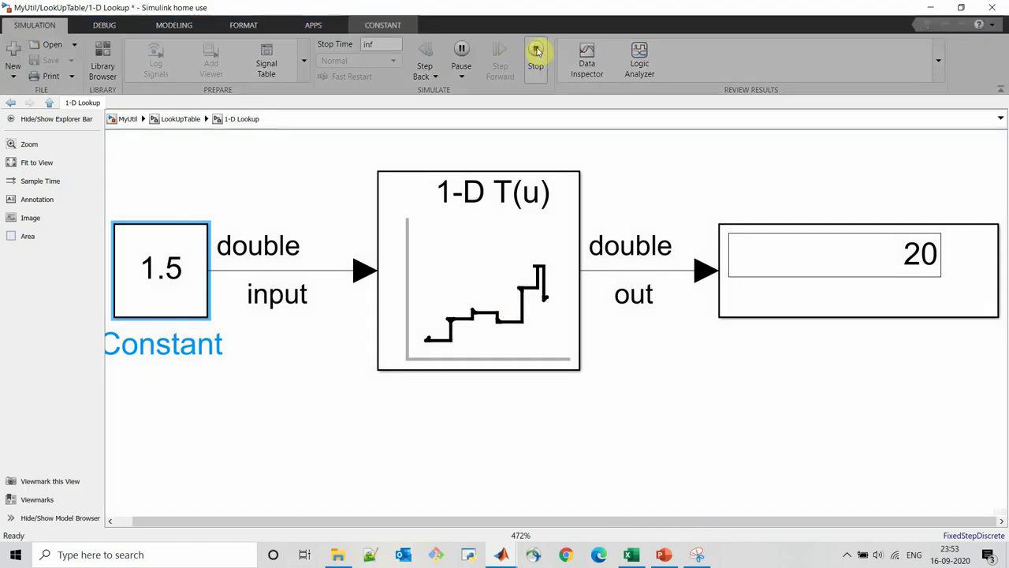
Step: Set the 1-D Lookup Table's interpolation method to Linear point-slope in its block parameters
{"action": "left_click", "coordinate": [540, 255]}
{"action": "double_click", "coordinate": [540, 254]}
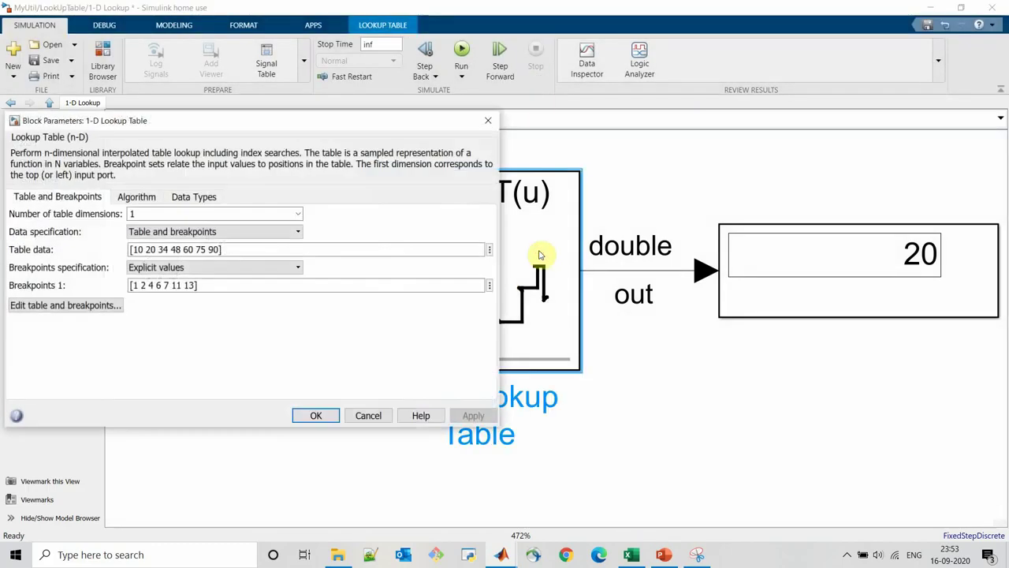
{"action": "left_click", "coordinate": [134, 202]}
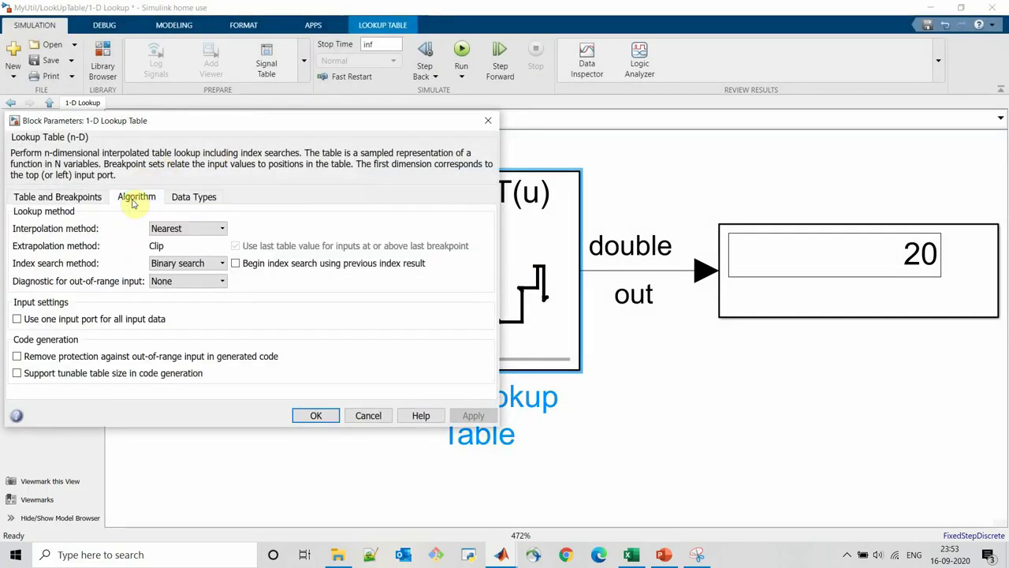
{"action": "left_click", "coordinate": [198, 228]}
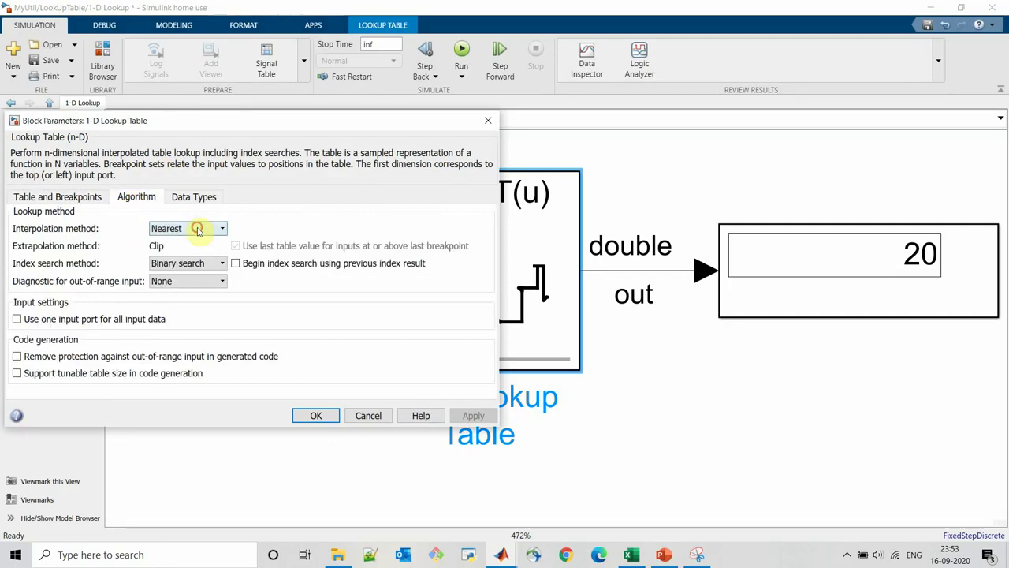
{"action": "left_click", "coordinate": [204, 265]}
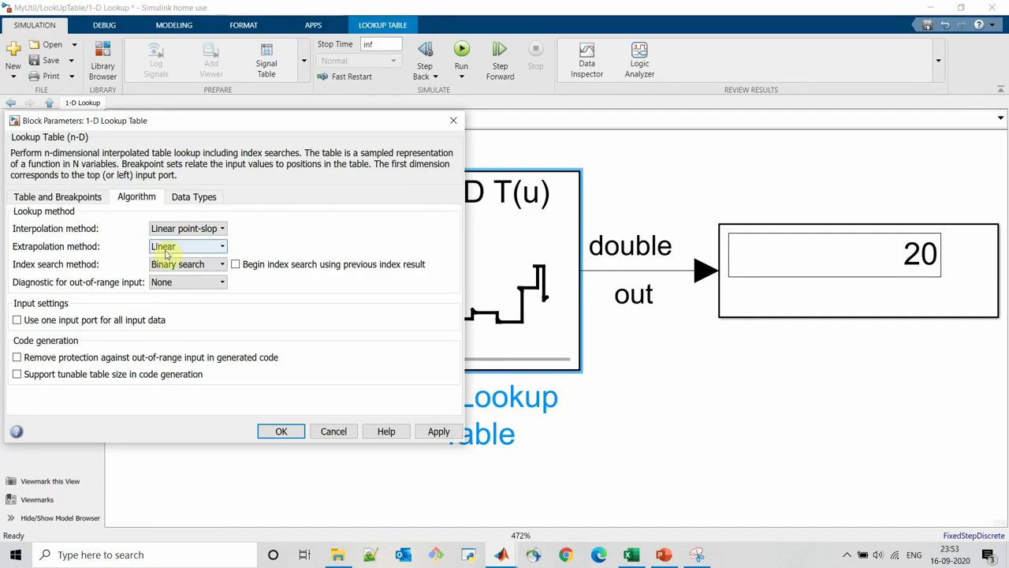
Step: View the 1-D Lookup Table's data type settings and open the Scope in the counter-driven 1-D Lookup model
{"action": "left_click", "coordinate": [199, 198]}
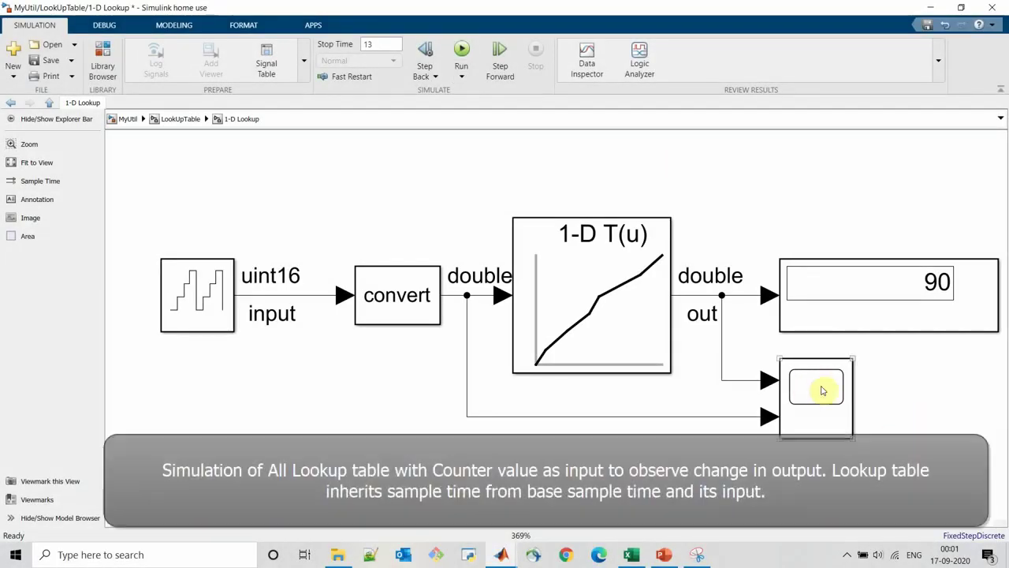
{"action": "double_click", "coordinate": [822, 390]}
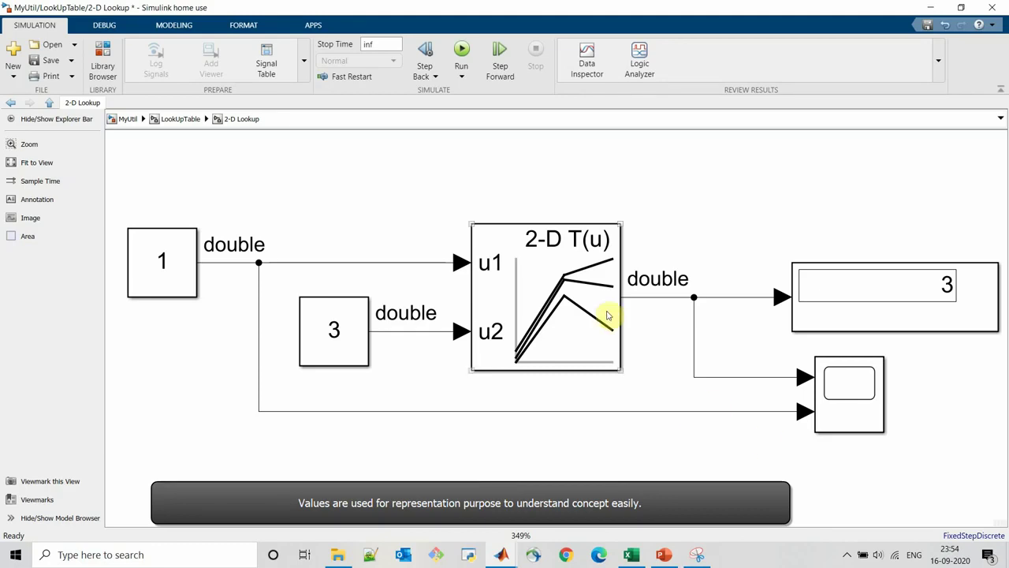
Step: Open the 2-D Lookup Table's data in the Lookup Table Editor and display it as a mesh plot
{"action": "double_click", "coordinate": [557, 299]}
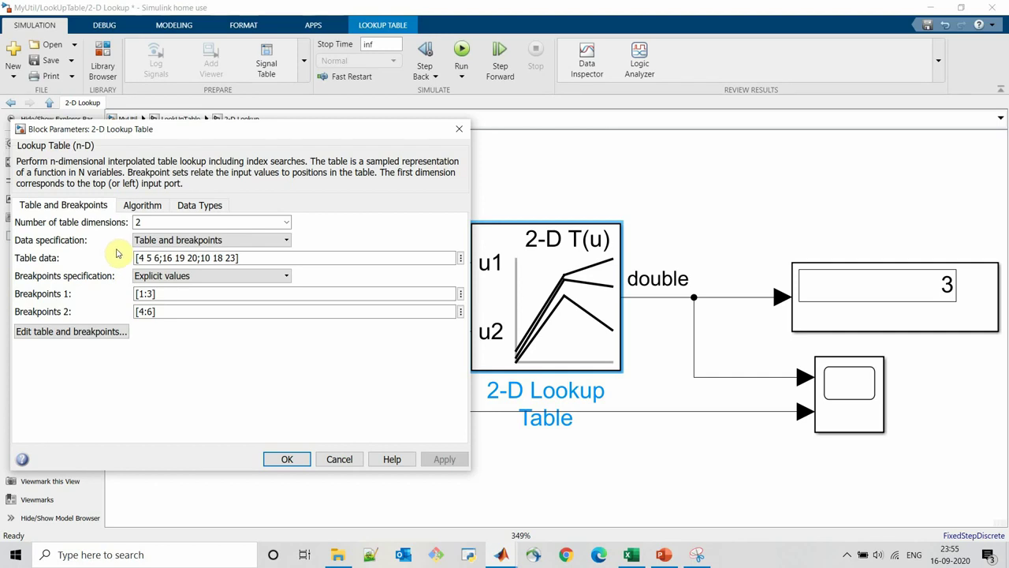
{"action": "left_click", "coordinate": [83, 335]}
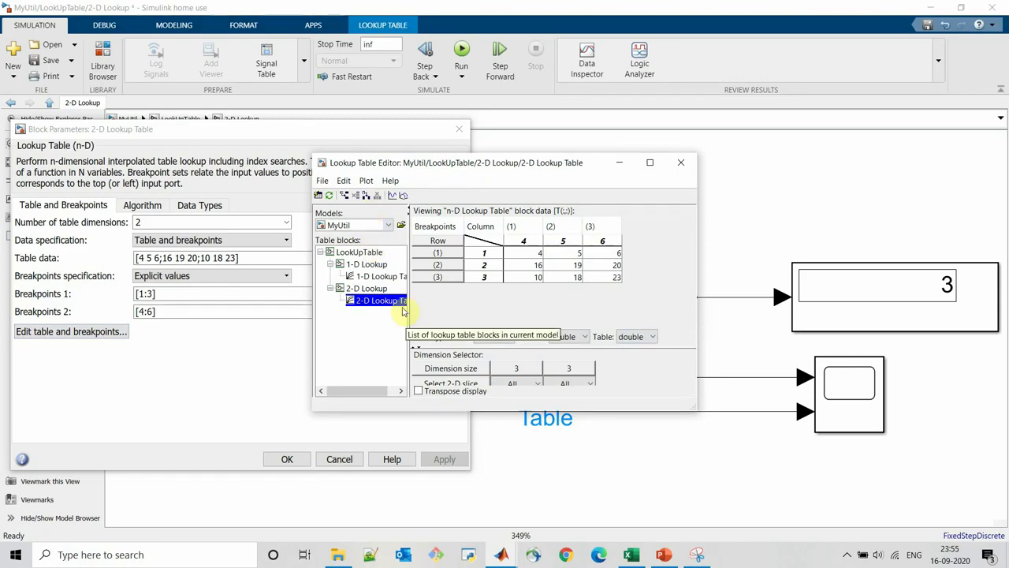
{"action": "left_click", "coordinate": [405, 197]}
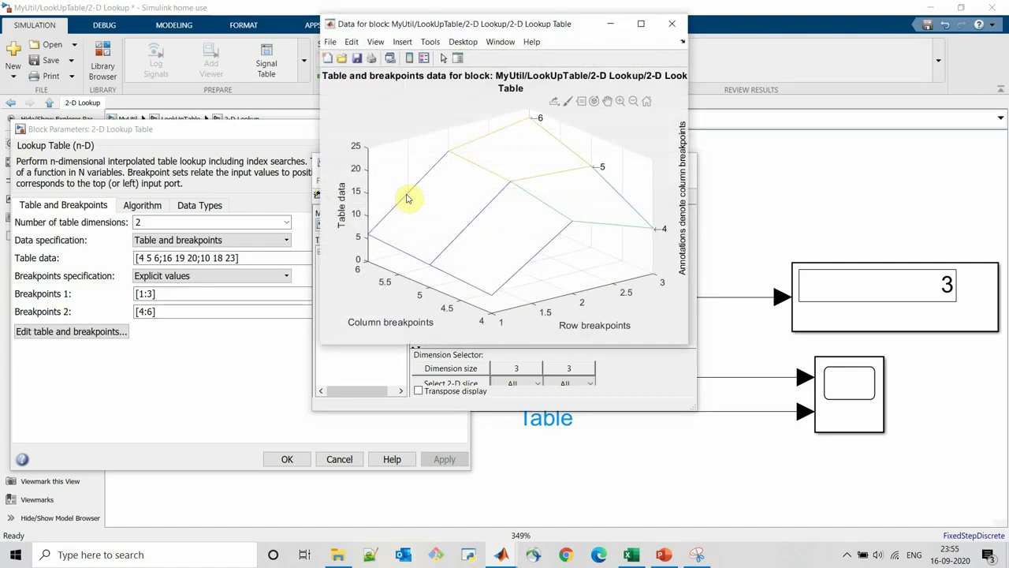
Step: Examine the mesh plot's points against the row and column breakpoints, and close the plot, table editor and block parameters
{"action": "mouse_move", "coordinate": [493, 298]}
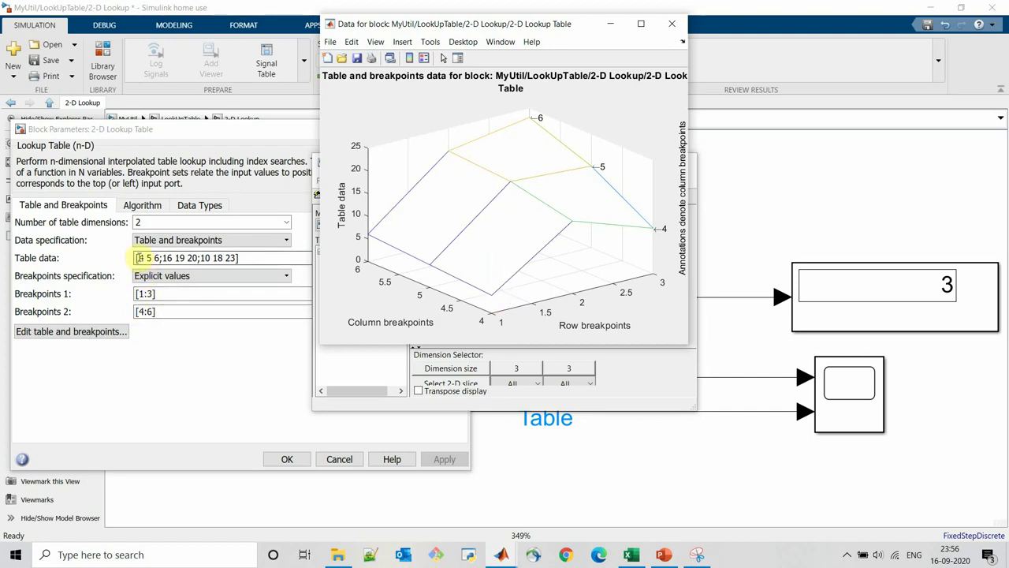
{"action": "mouse_move", "coordinate": [432, 270]}
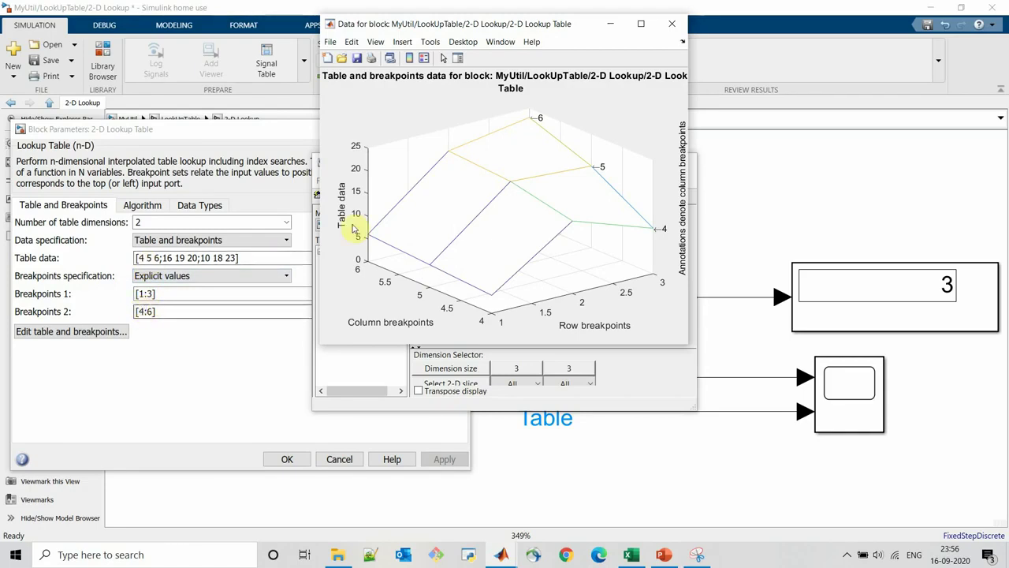
{"action": "mouse_move", "coordinate": [369, 237]}
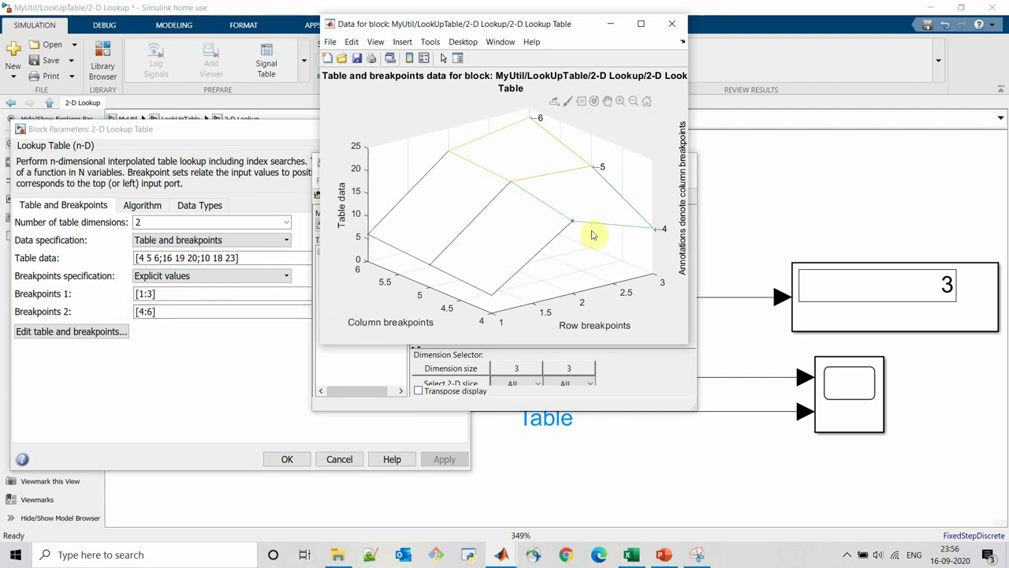
{"action": "mouse_move", "coordinate": [573, 226]}
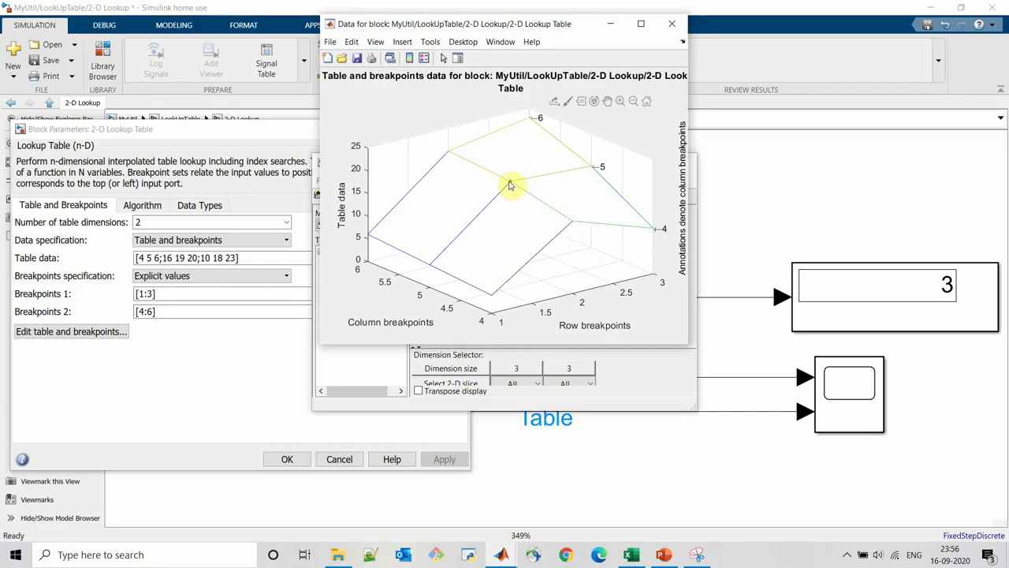
{"action": "mouse_move", "coordinate": [509, 186]}
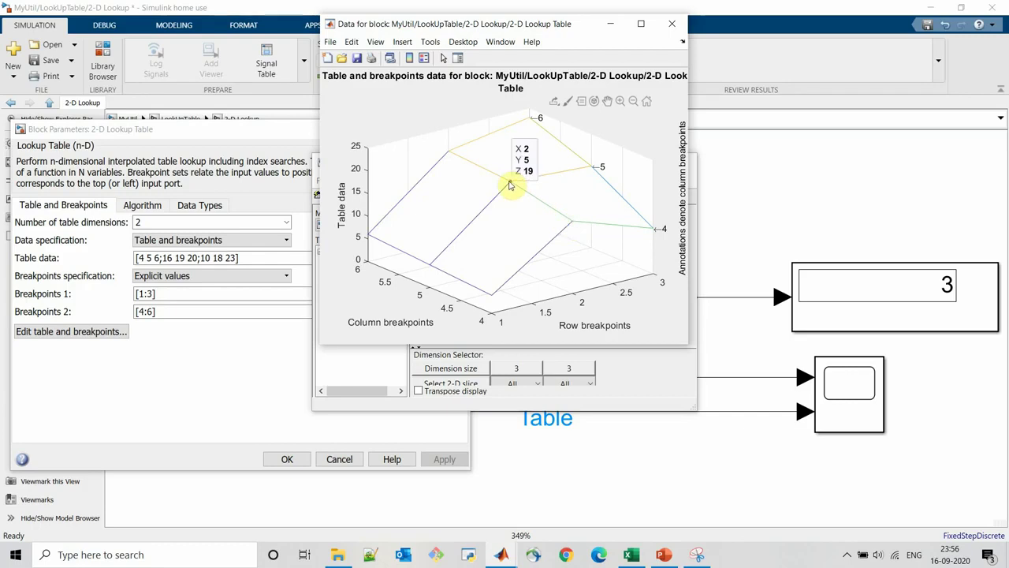
{"action": "mouse_move", "coordinate": [448, 152]}
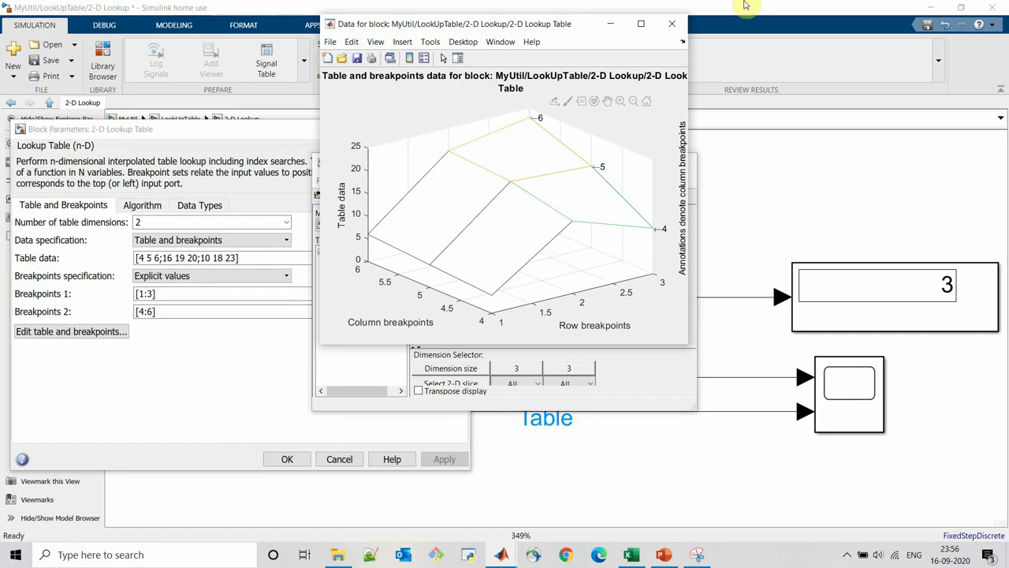
{"action": "left_click", "coordinate": [673, 30]}
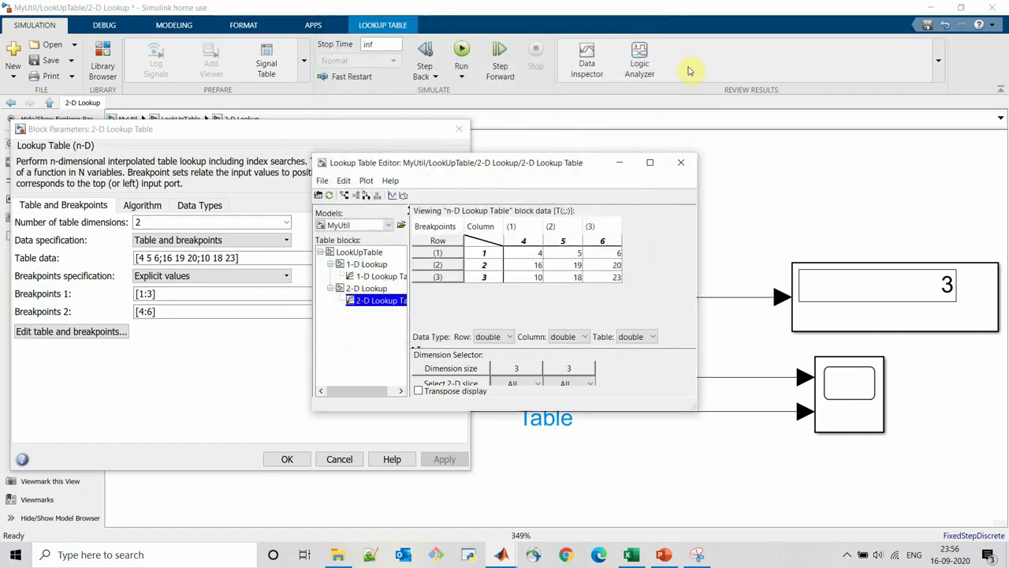
{"action": "left_click", "coordinate": [683, 161]}
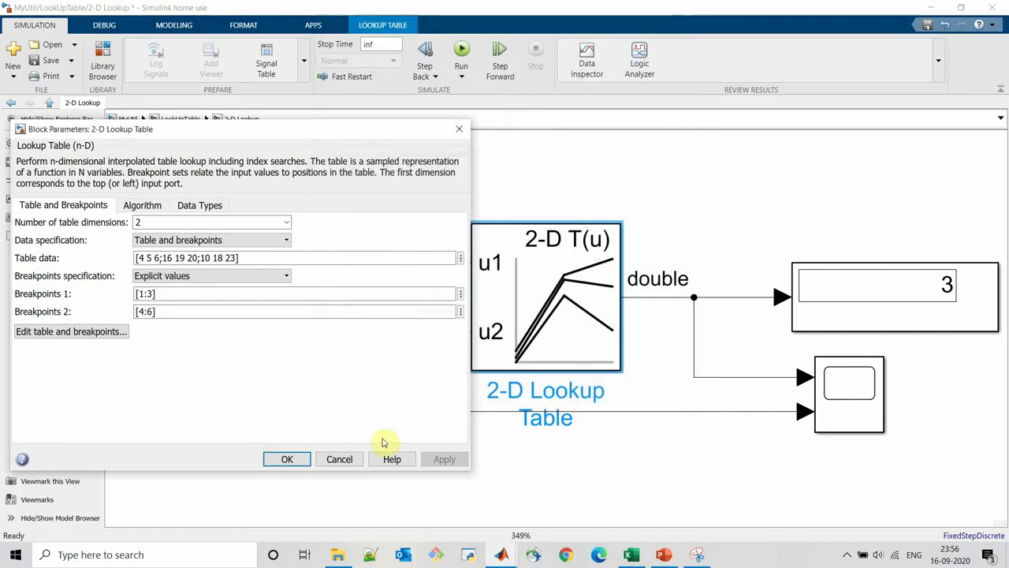
{"action": "left_click", "coordinate": [339, 459]}
Step: Run the 2-D Lookup simulation and set the Constant feeding input u1 to 2
{"action": "left_click", "coordinate": [462, 50]}
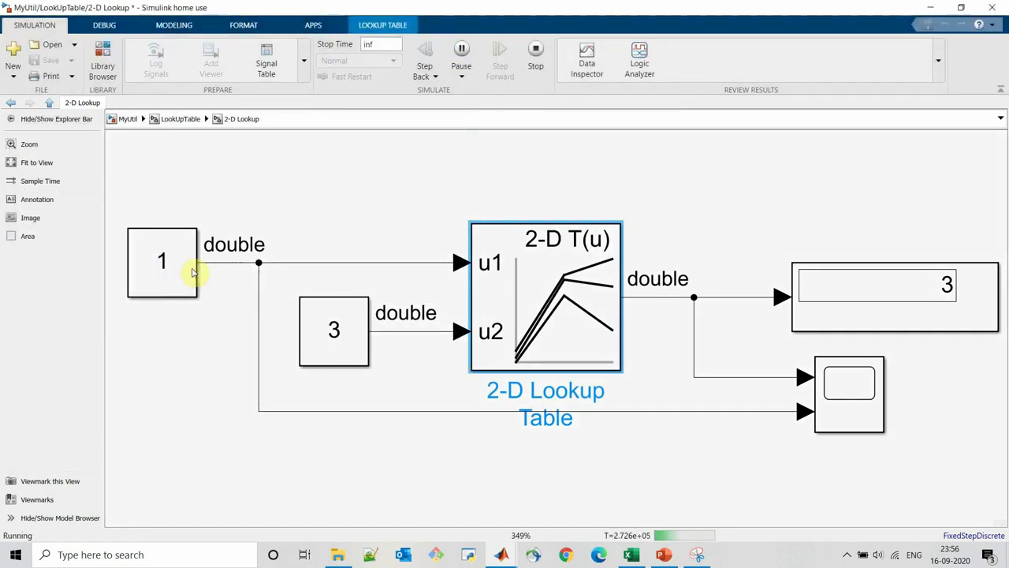
{"action": "double_click", "coordinate": [163, 249]}
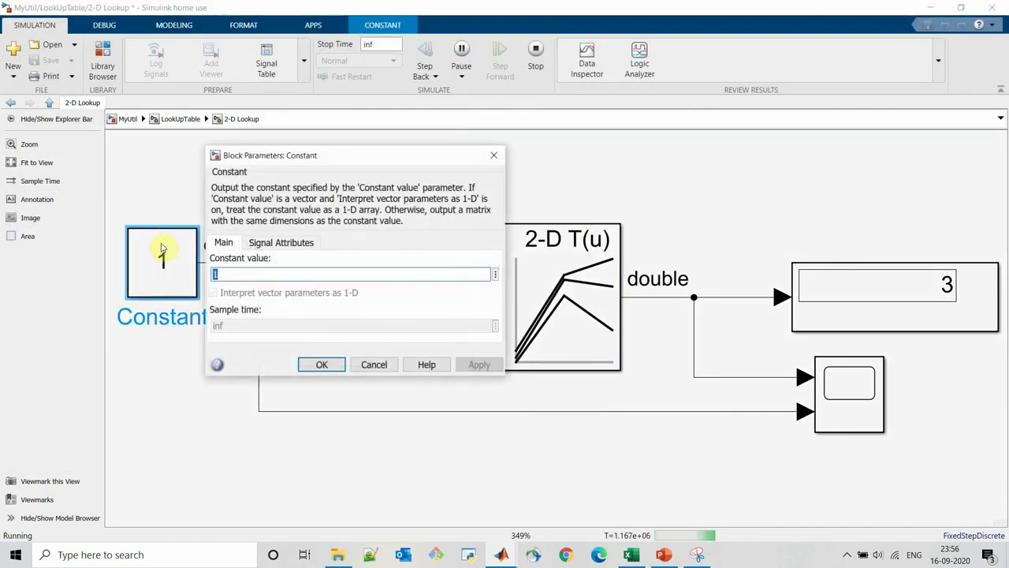
{"action": "type", "text": "2"}
{"action": "key", "text": "Return"}
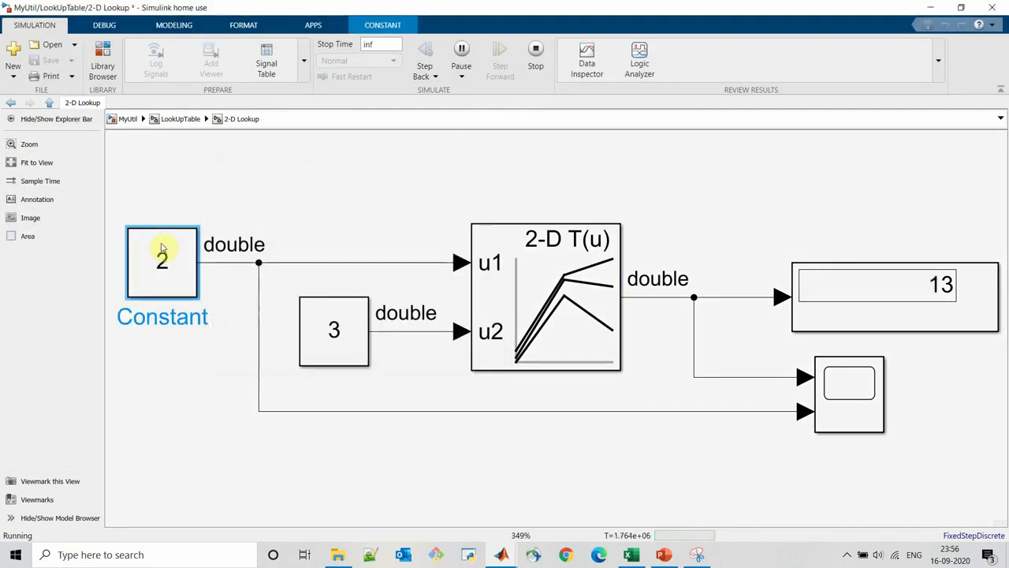
Step: Set the Constant feeding input u1 to 3 while the simulation is running
{"action": "double_click", "coordinate": [162, 250]}
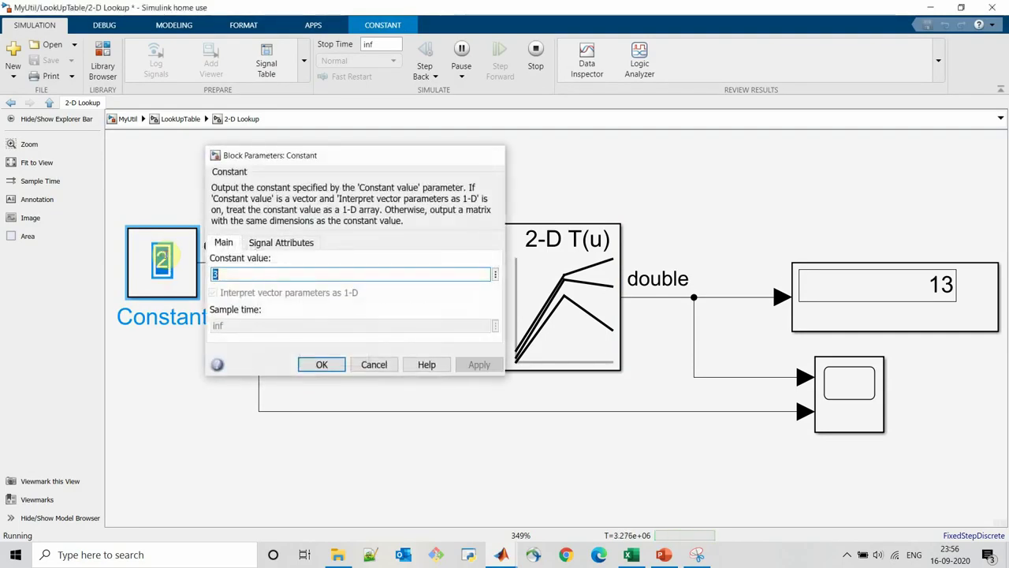
{"action": "key", "text": "Return"}
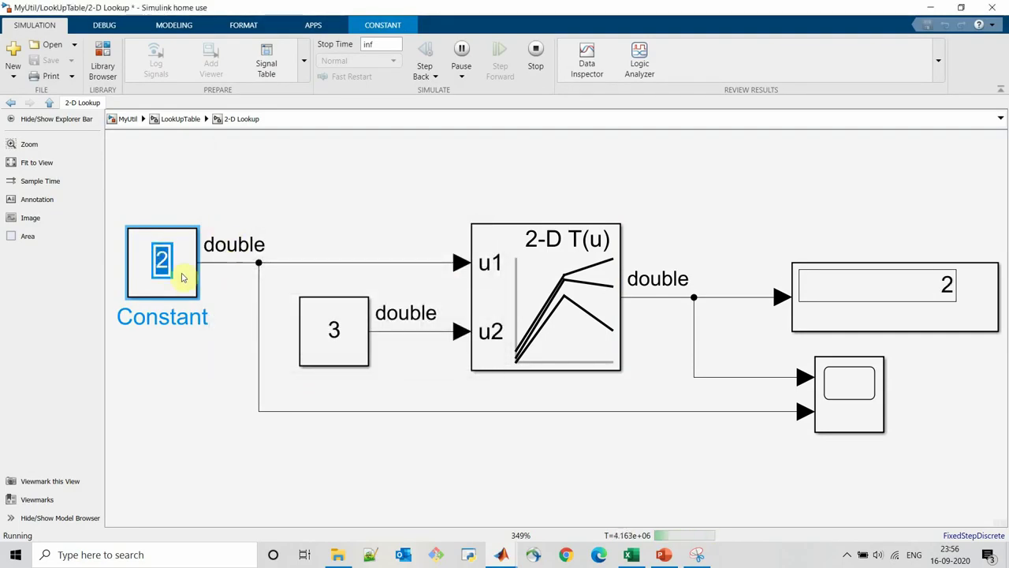
{"action": "key", "text": "BackSpace"}
{"action": "type", "text": "3"}
{"action": "key", "text": "Return"}
{"action": "left_click", "coordinate": [164, 385]}
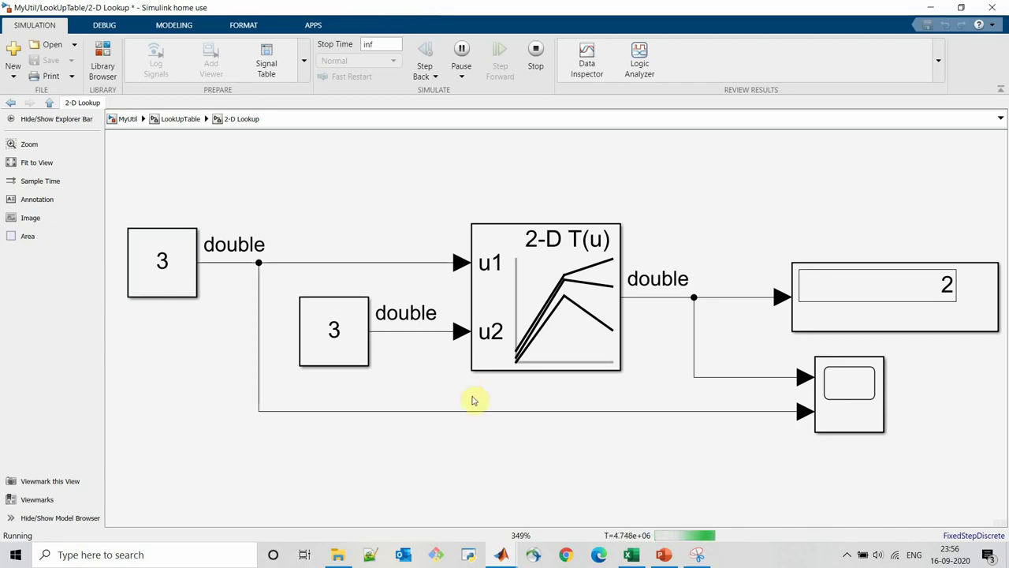
Step: Review the 2-D Lookup Table's algorithm and data type settings in its block parameters
{"action": "double_click", "coordinate": [492, 230]}
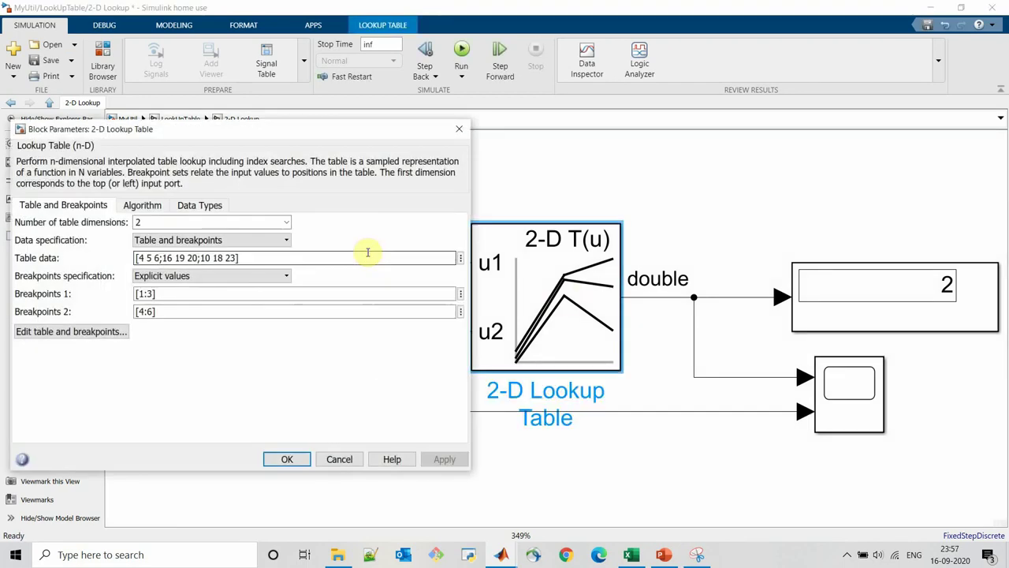
{"action": "left_click", "coordinate": [144, 208]}
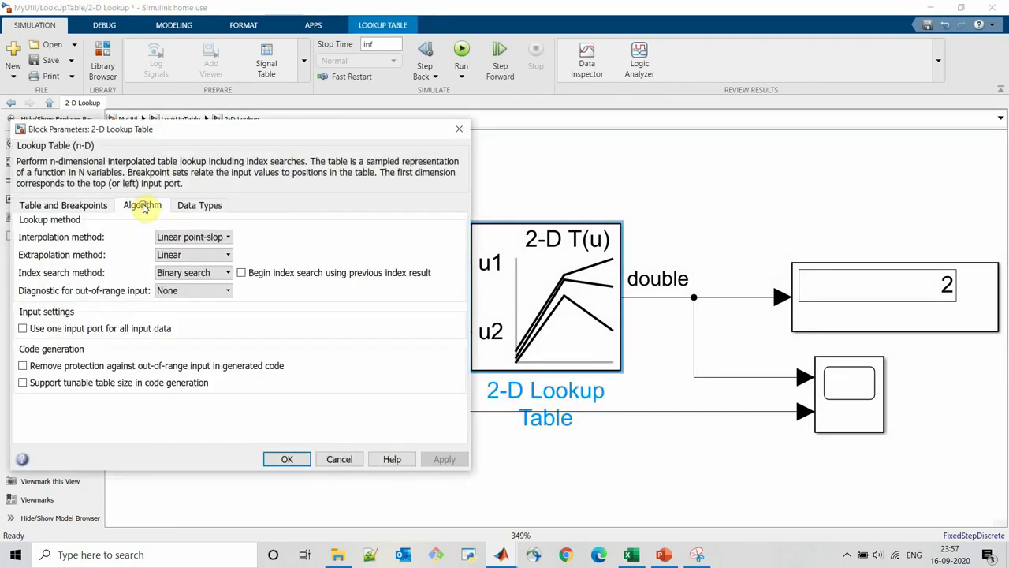
{"action": "left_click", "coordinate": [205, 208]}
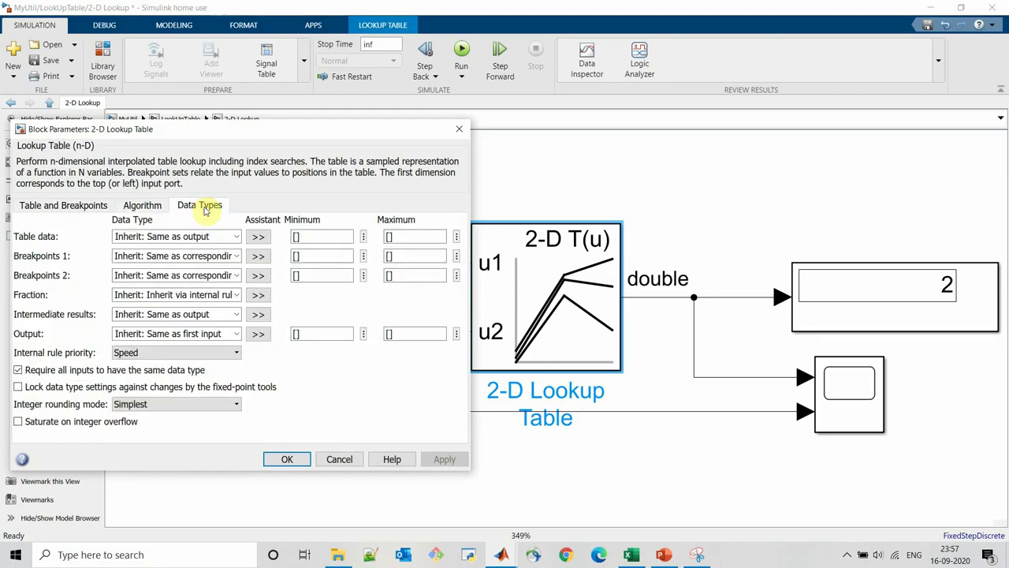